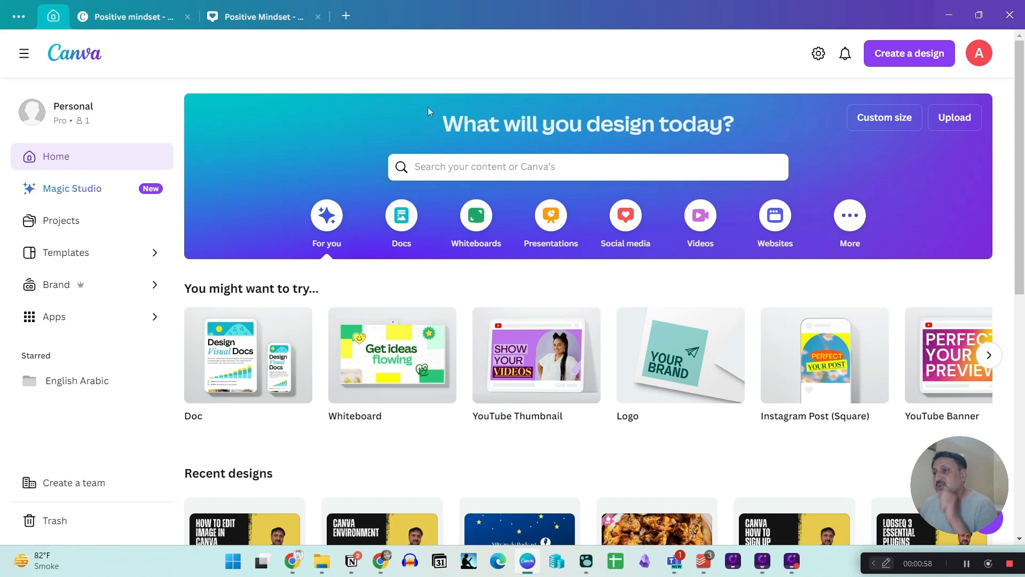
Create a new blank design in the YouTube Thumbnail format (1280 × 720 px)
left_click(886, 55)
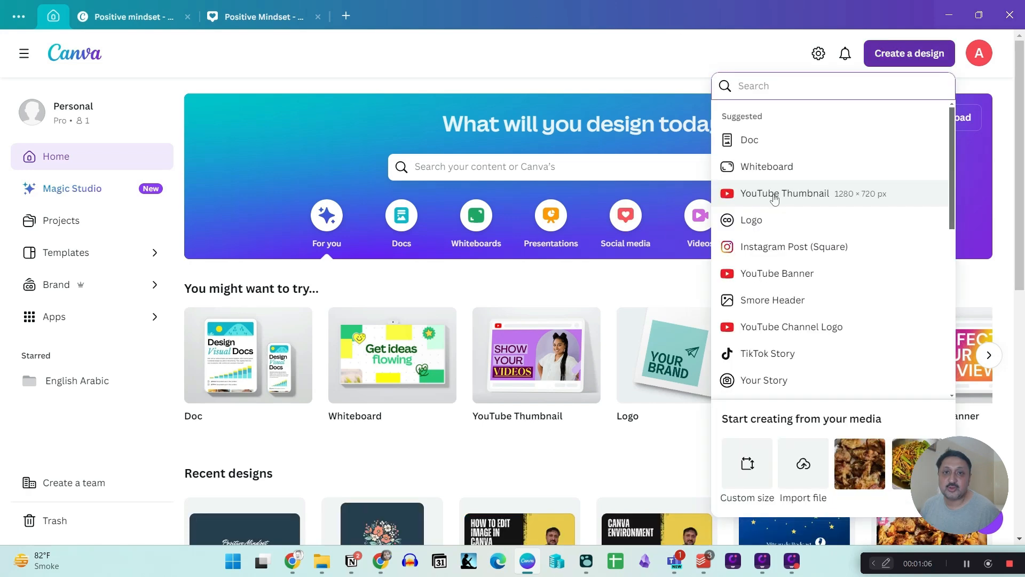
left_click(776, 195)
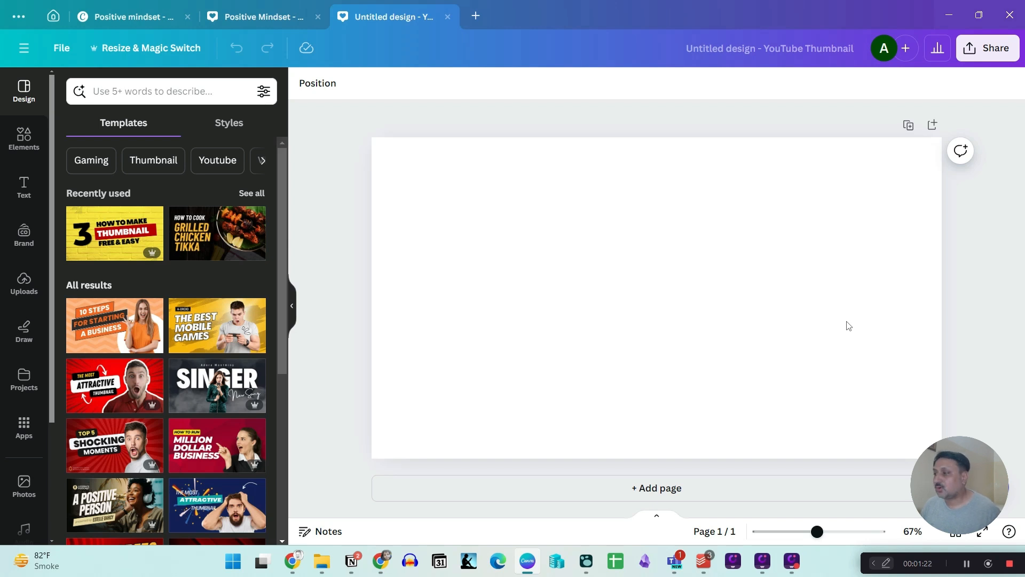
Browse the text styles and font combinations, and add a default heading to the blank page
left_click(24, 187)
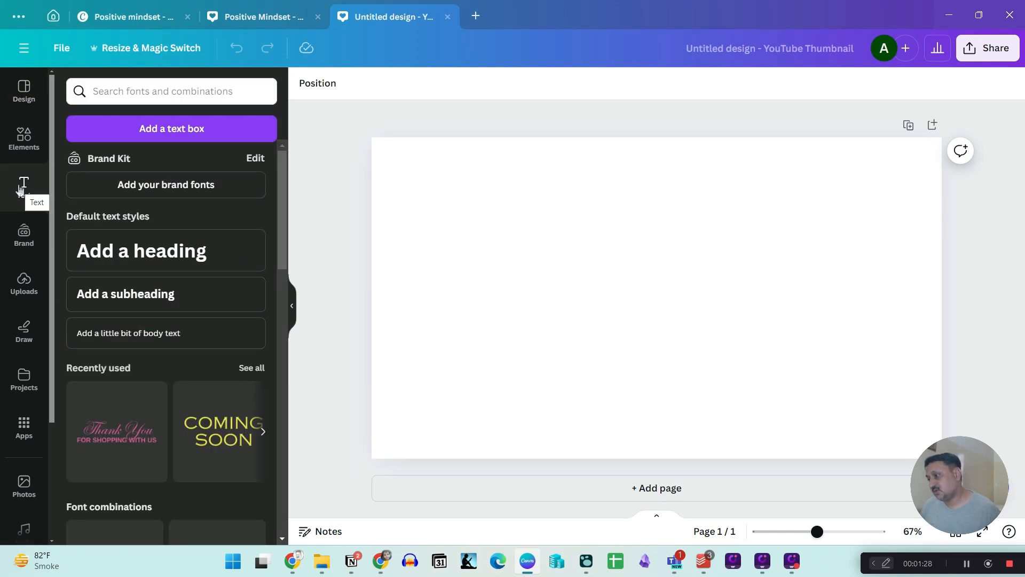
scroll(216, 369, "down", 10)
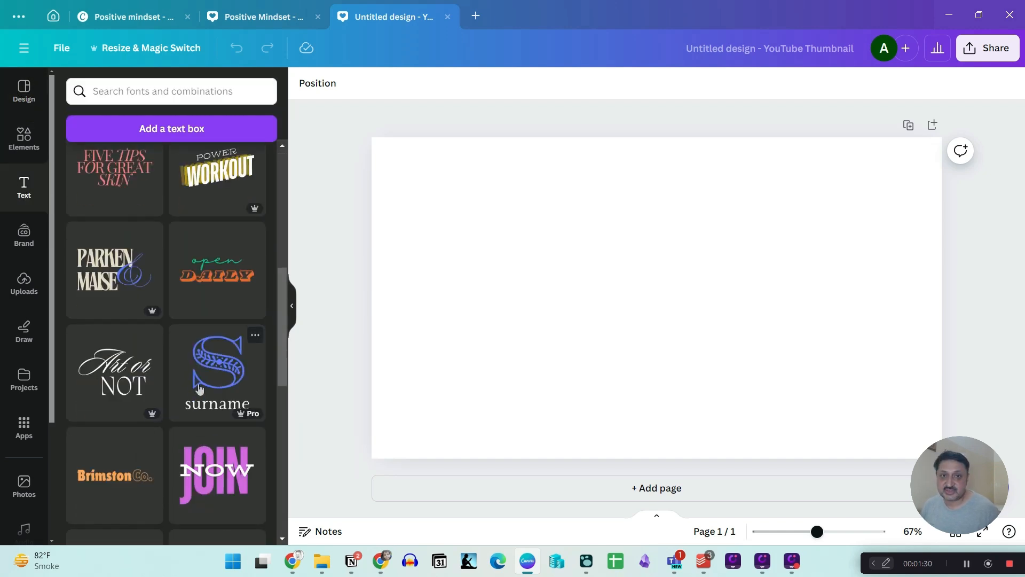
scroll(197, 387, "down", 5)
scroll(186, 380, "down", 3)
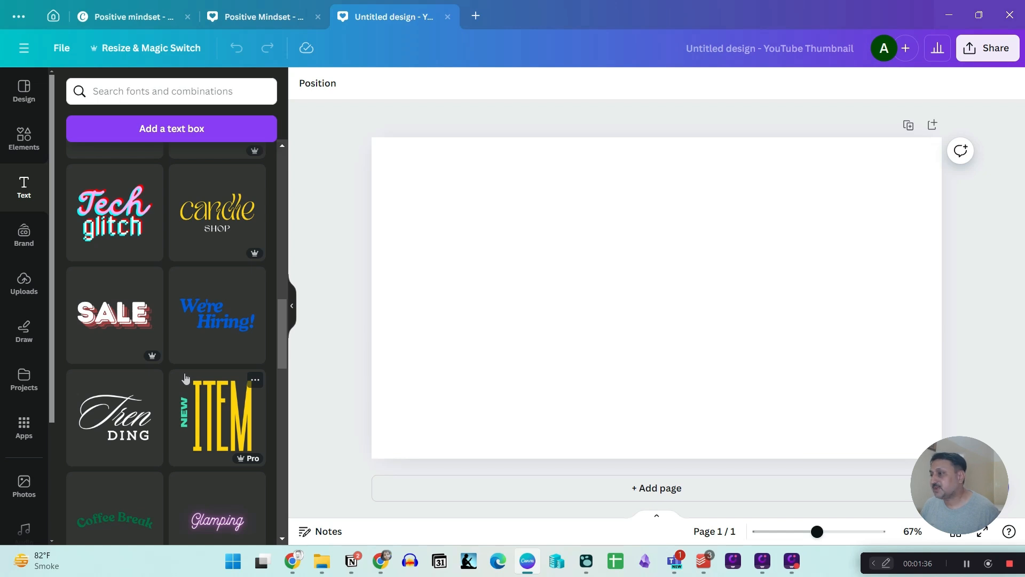
scroll(171, 352, "up", 10)
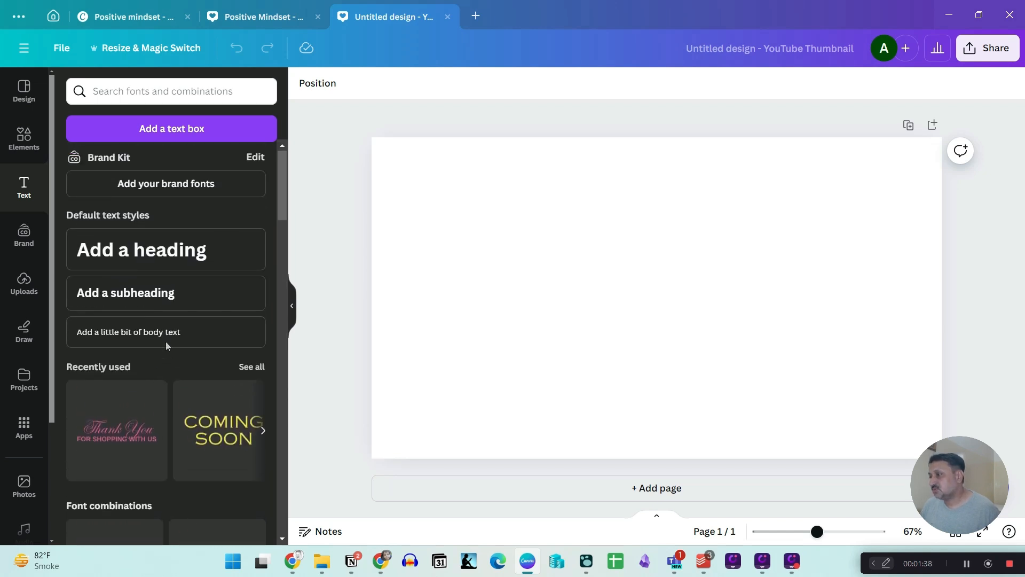
left_click(153, 252)
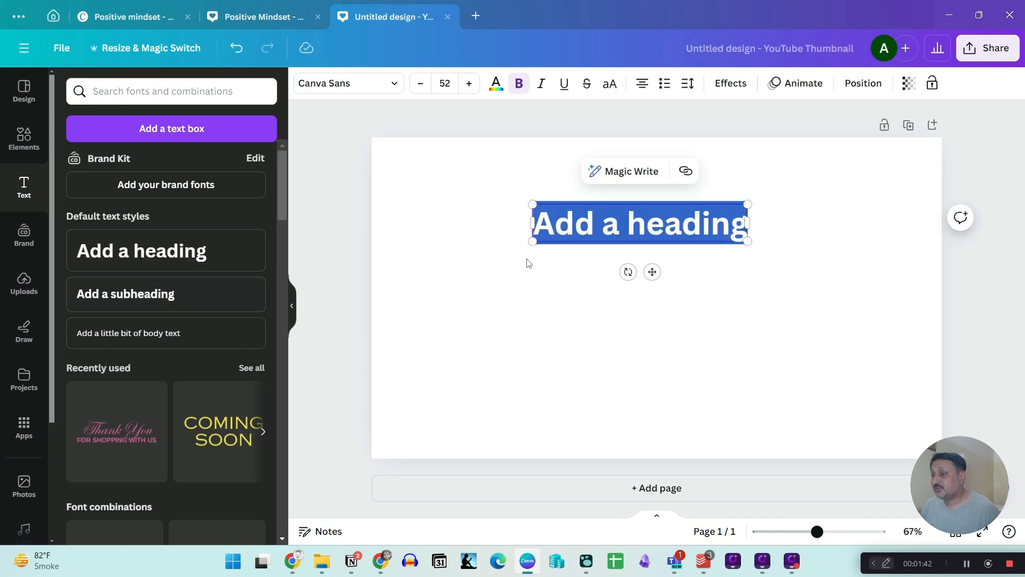
Place a default subheading and a line of body text below the heading
left_click_drag(140, 295, 640, 278)
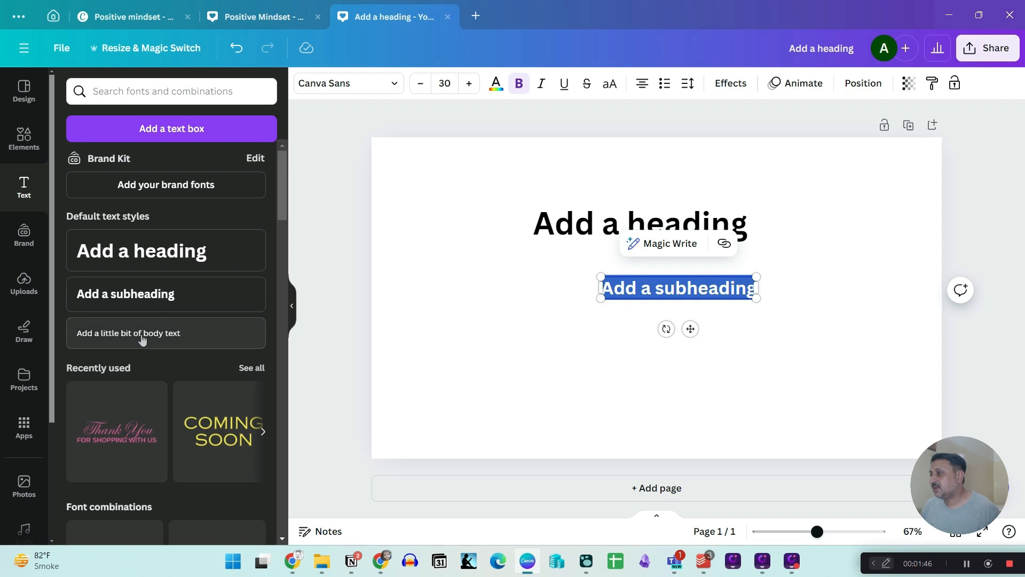
left_click_drag(142, 339, 668, 328)
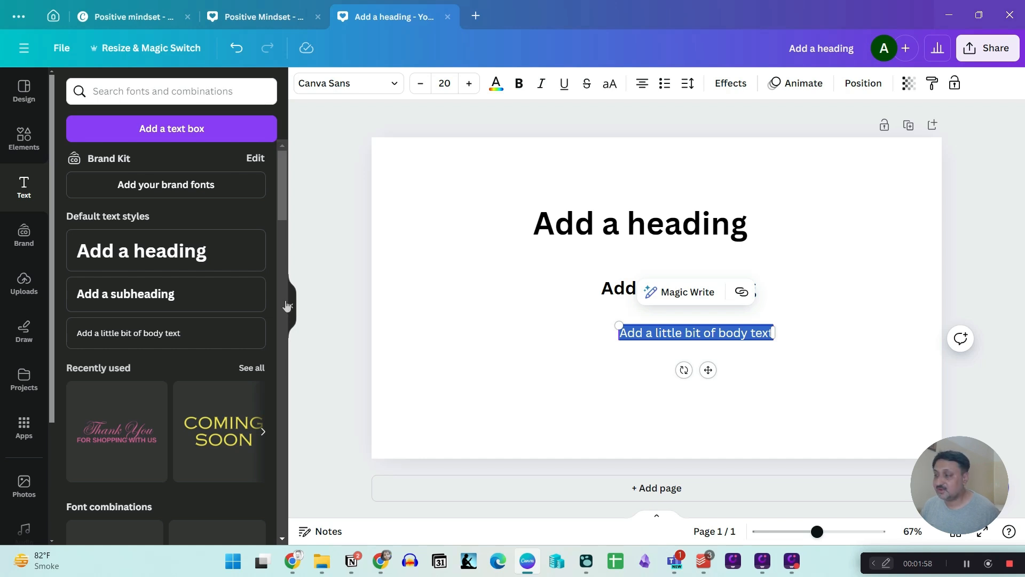
Add three more default headings to the page
double_click(131, 252)
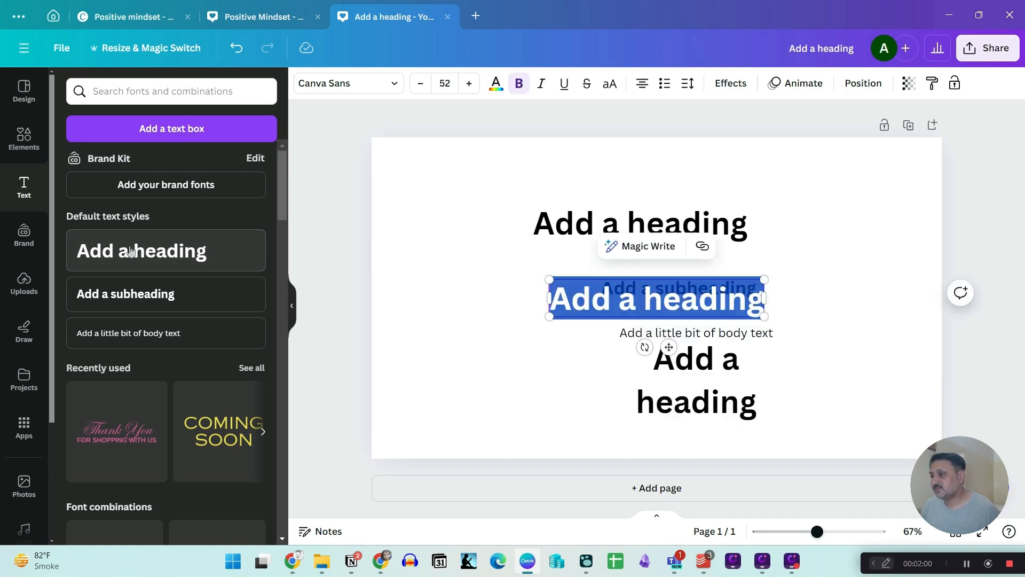
left_click_drag(682, 299, 727, 299)
left_click_drag(558, 203, 556, 208)
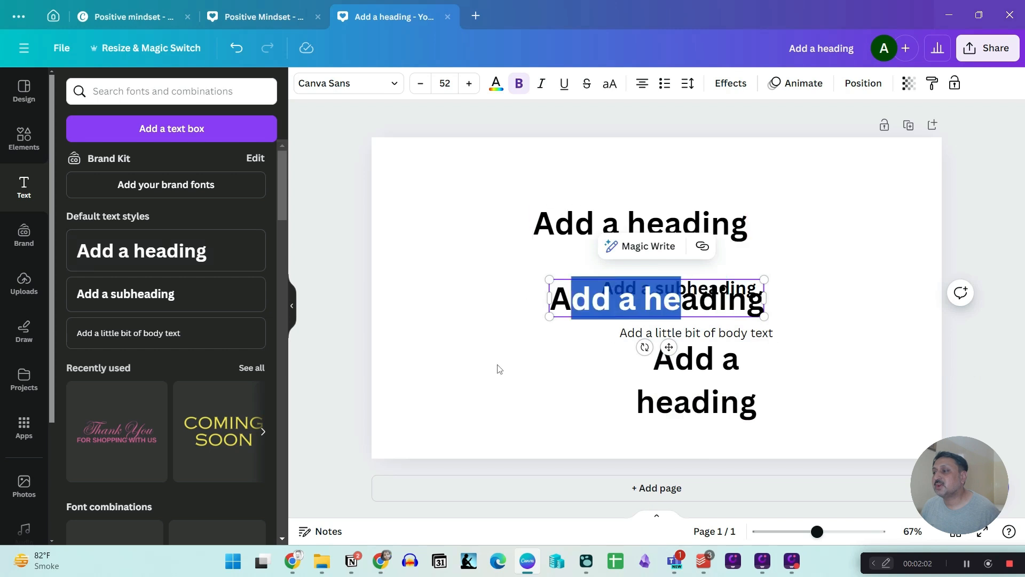
left_click(403, 314)
left_click(163, 260)
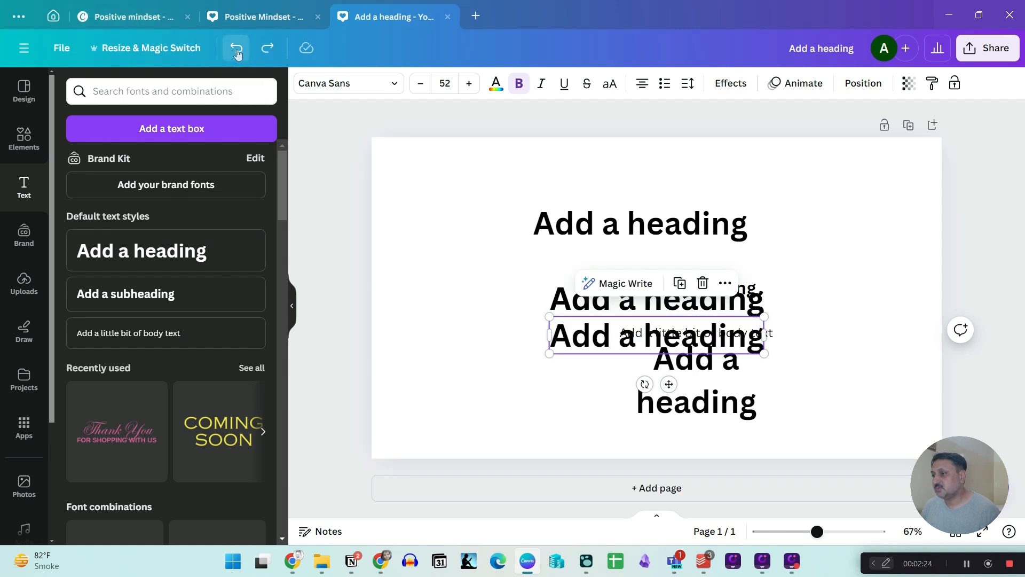
Undo the extra headings, the body text and the subheading, leaving only the first heading
left_click(238, 53)
left_click(237, 52)
left_click(238, 52)
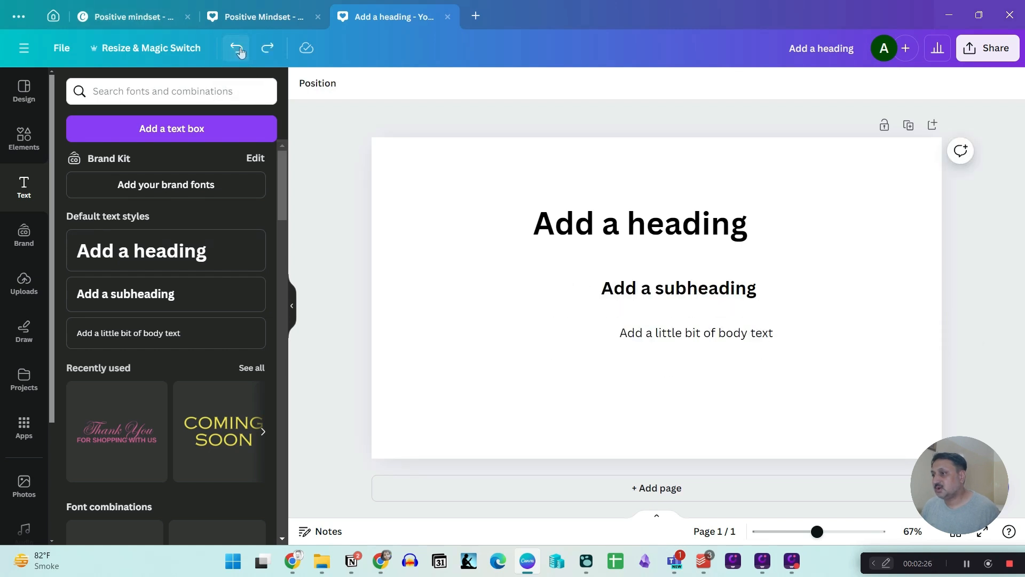
left_click(239, 52)
left_click(239, 52)
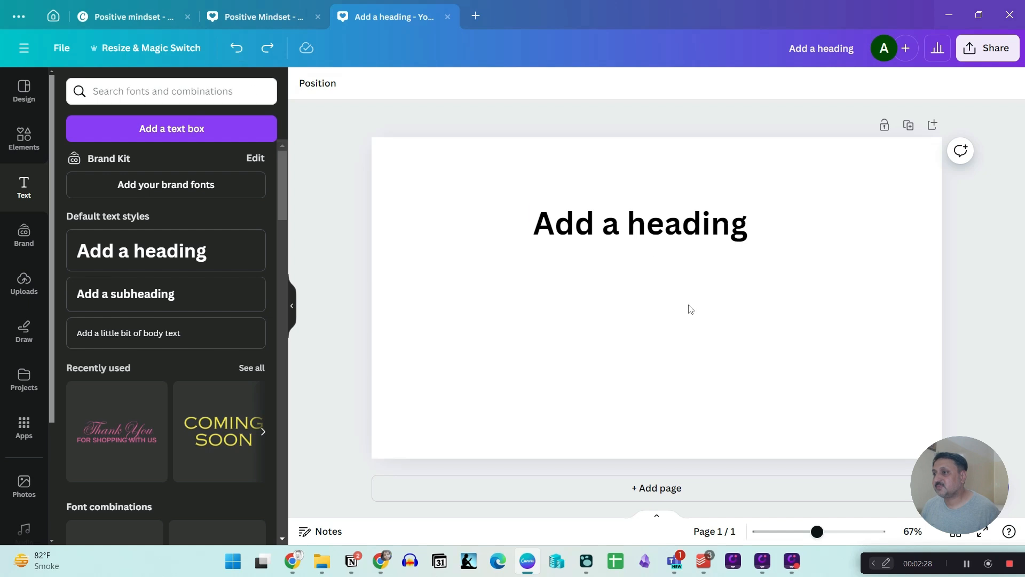
Replace the heading's placeholder text with "How to write a better post"
left_click(654, 231)
left_click(654, 231)
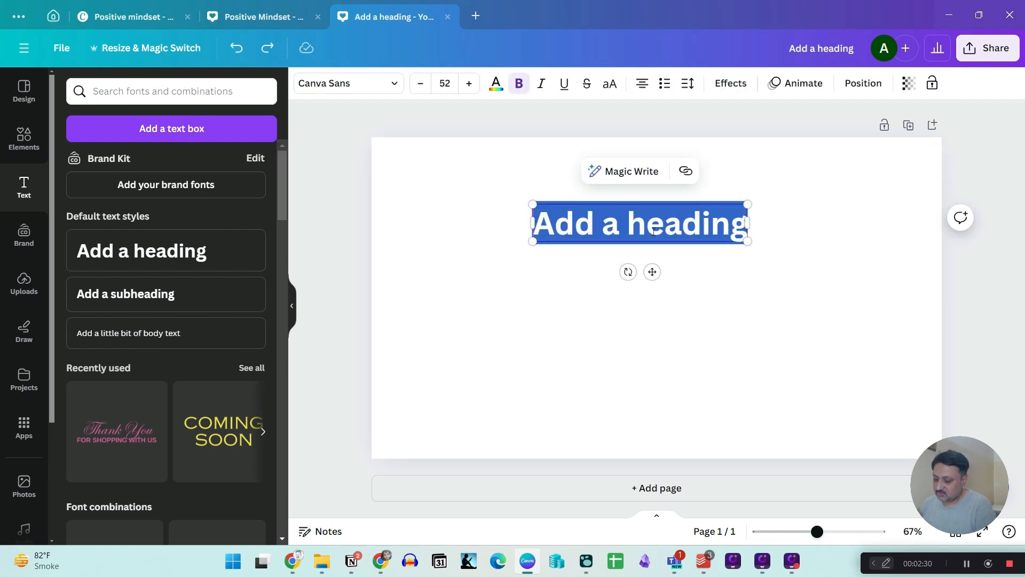
type("How to write a better po")
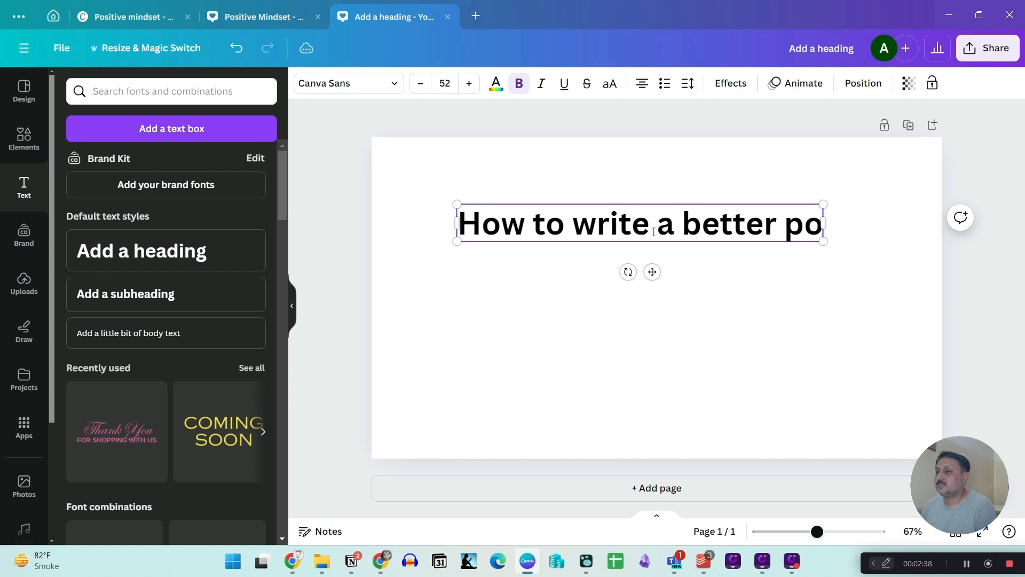
type("st")
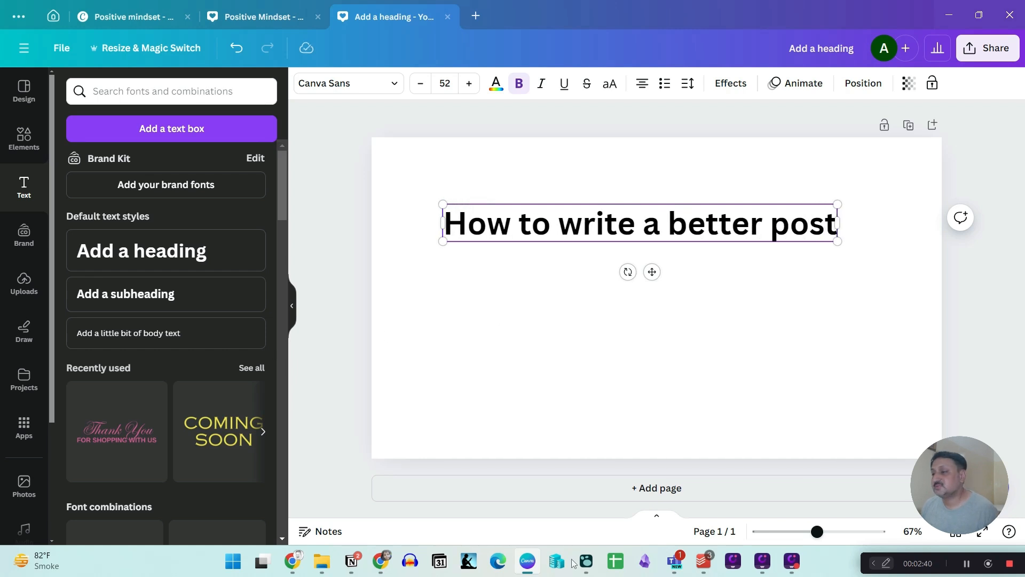
left_click(538, 405)
Have Magic Write reword the heading text
left_click(690, 239)
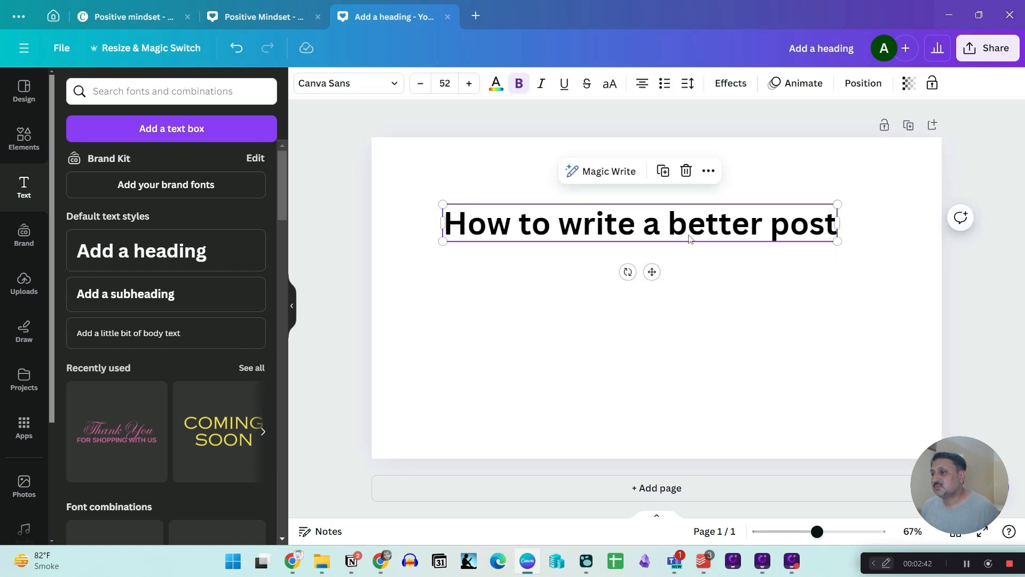
left_click(590, 181)
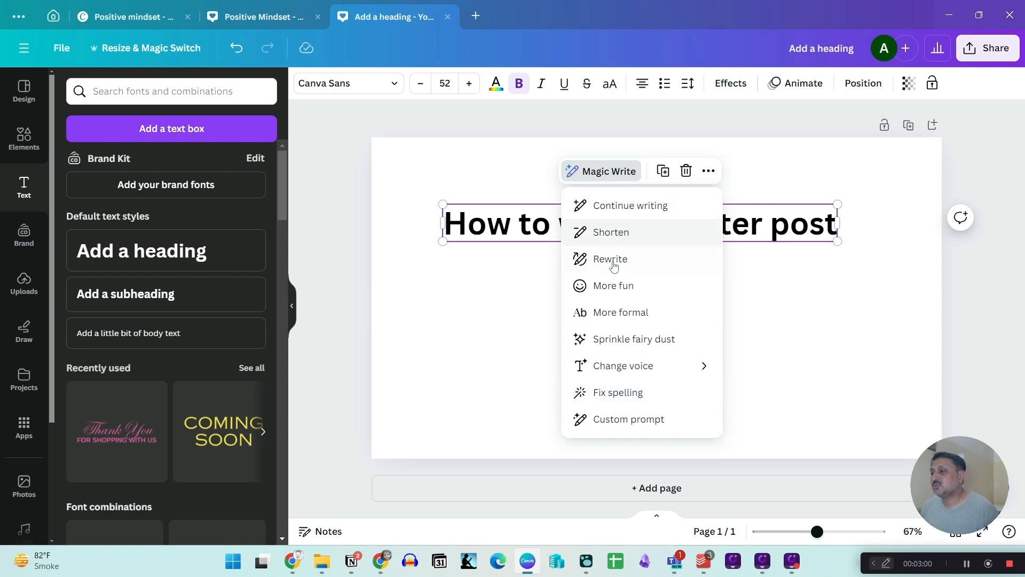
left_click(619, 232)
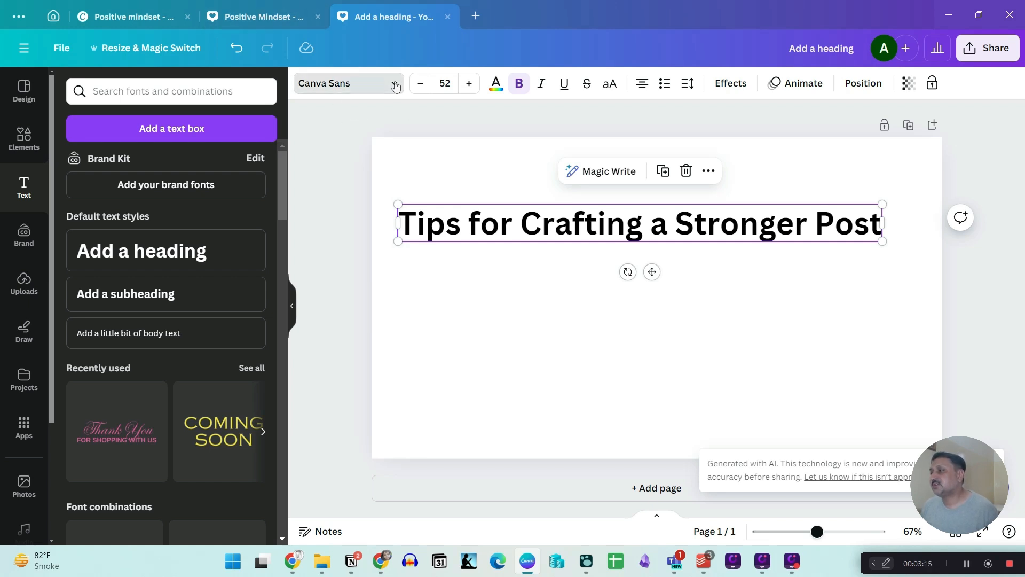
Try the Helvetica World, Inter and Celandine fonts on the heading
left_click(395, 84)
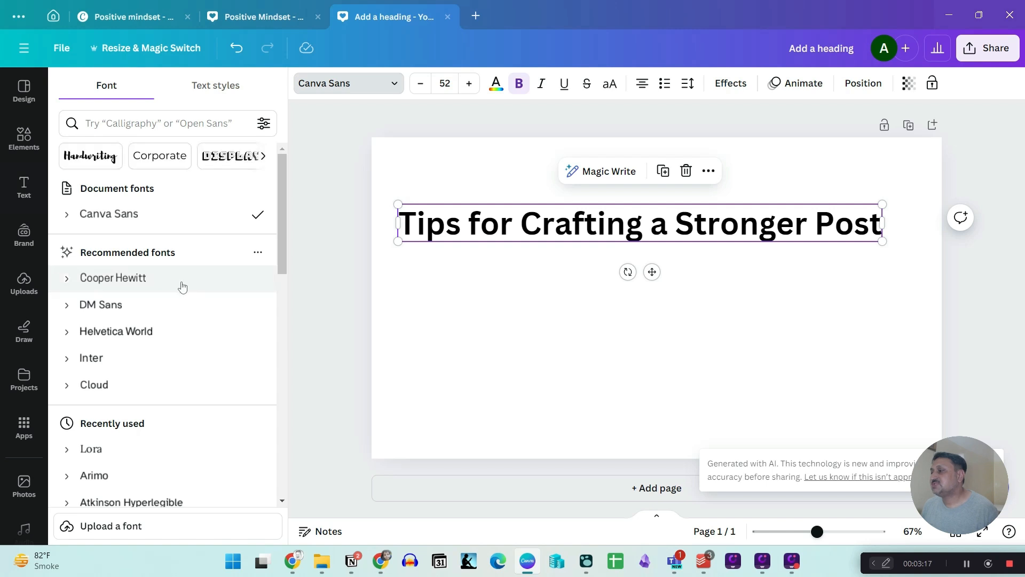
left_click(134, 337)
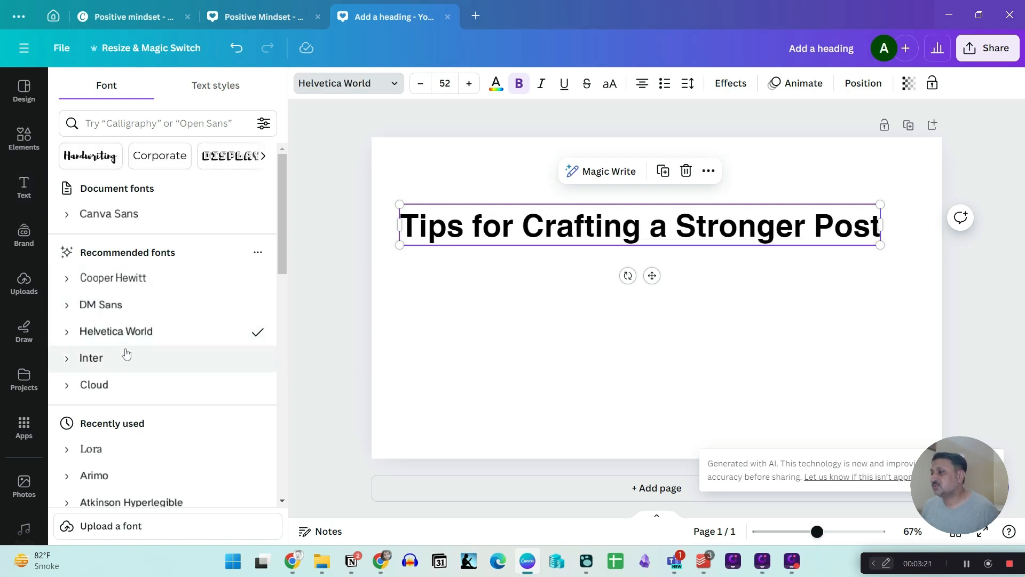
left_click(110, 366)
scroll(107, 373, "down", 3)
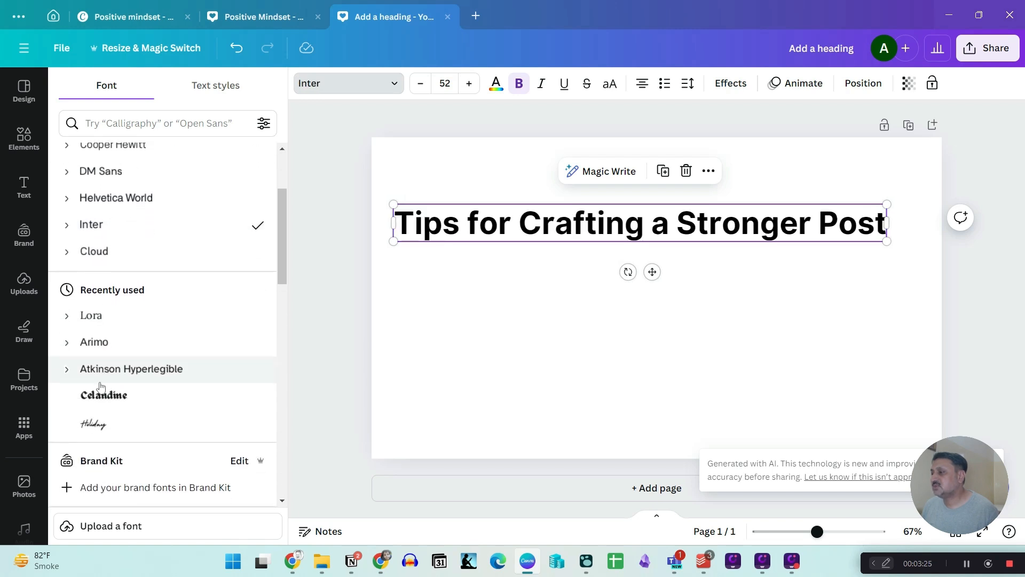
left_click(100, 399)
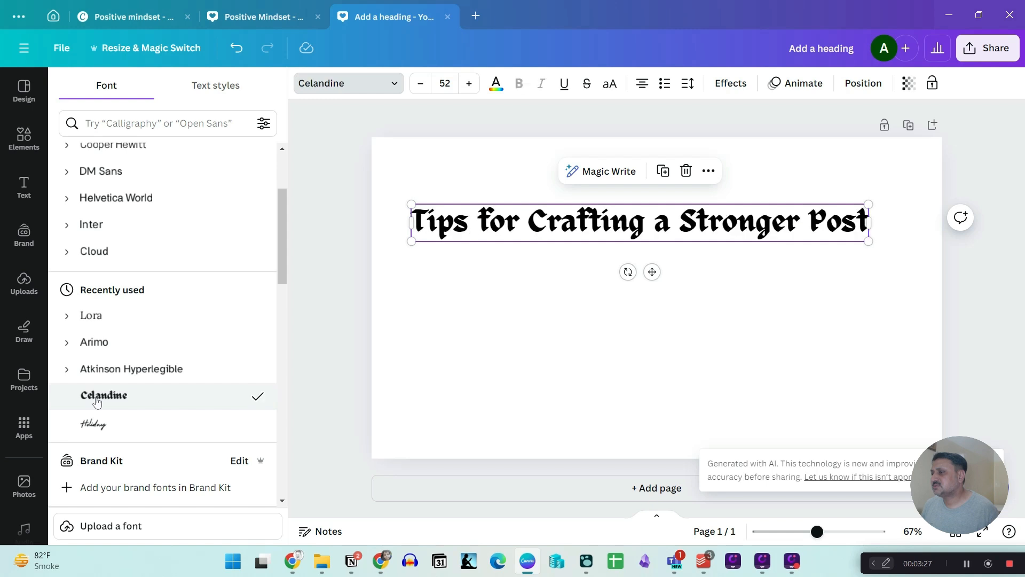
Try Canva Sans, Montserrat, Open Sans and Poppins from the popular fonts, and settle on League Spartan for the heading
scroll(99, 467, "down", 6)
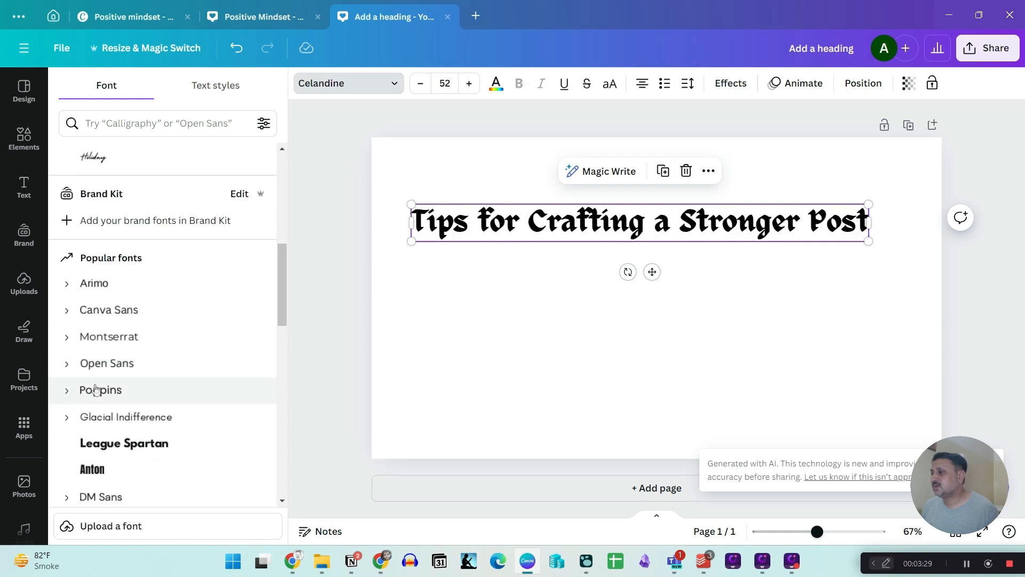
left_click(110, 310)
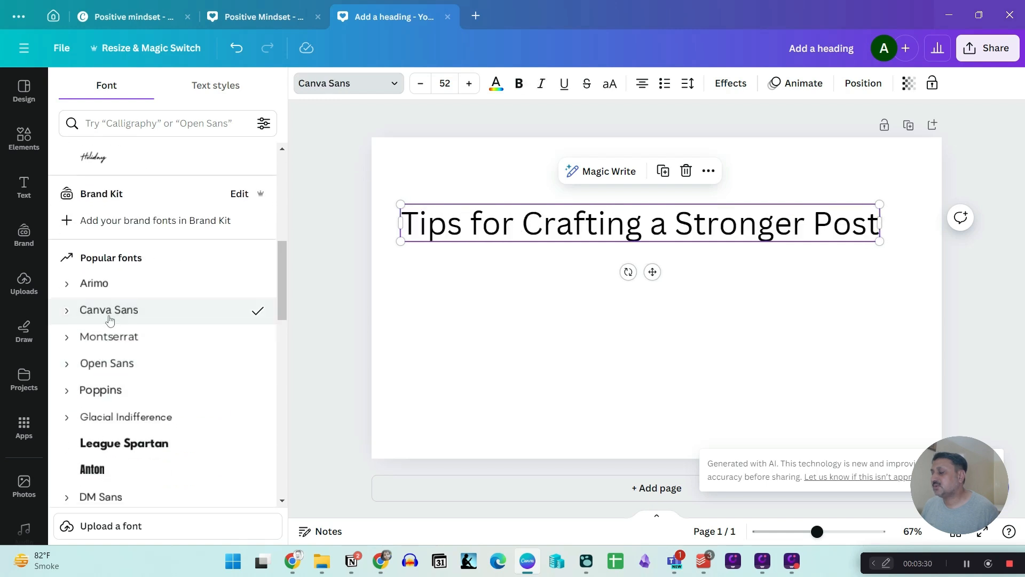
left_click(130, 342)
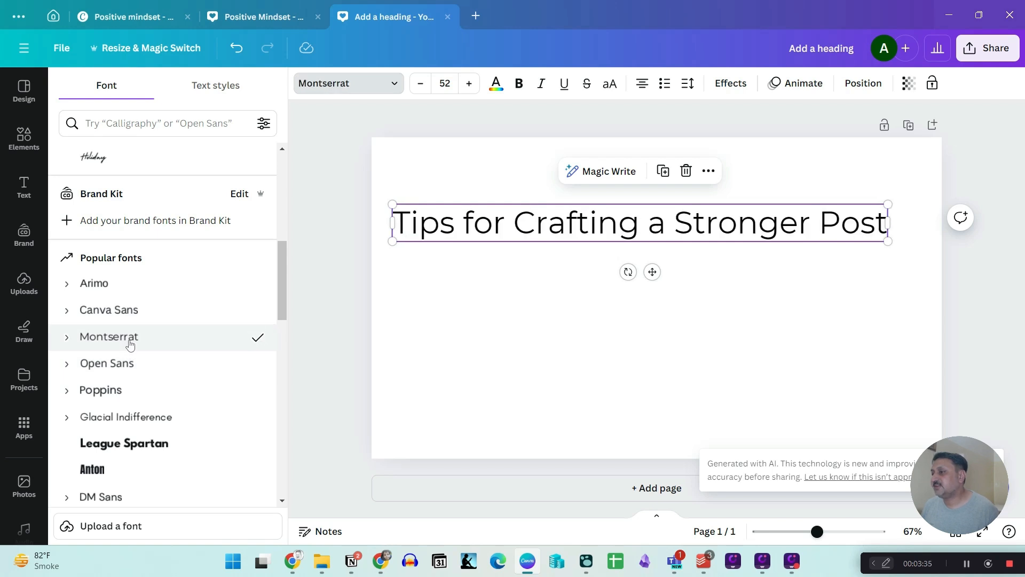
left_click(111, 373)
left_click(107, 391)
left_click(128, 458)
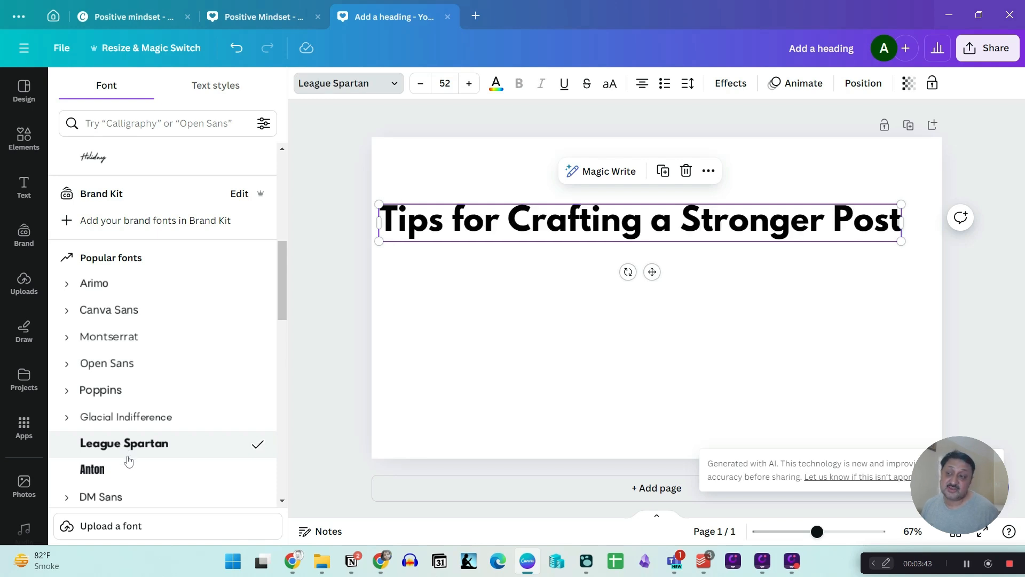
key("Escape")
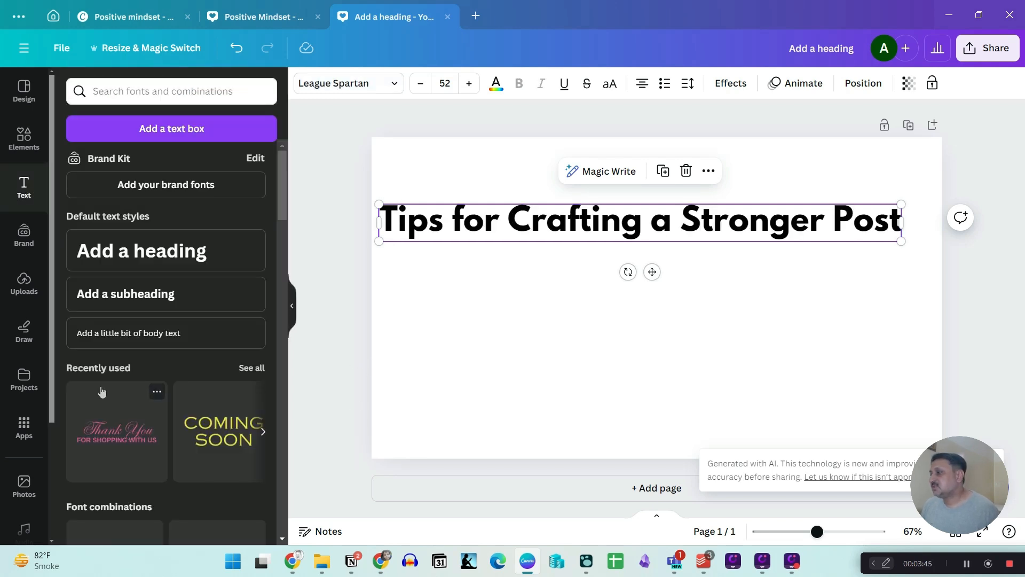
Add the "Power Workout" font combination to the page below the heading
scroll(107, 389, "down", 4)
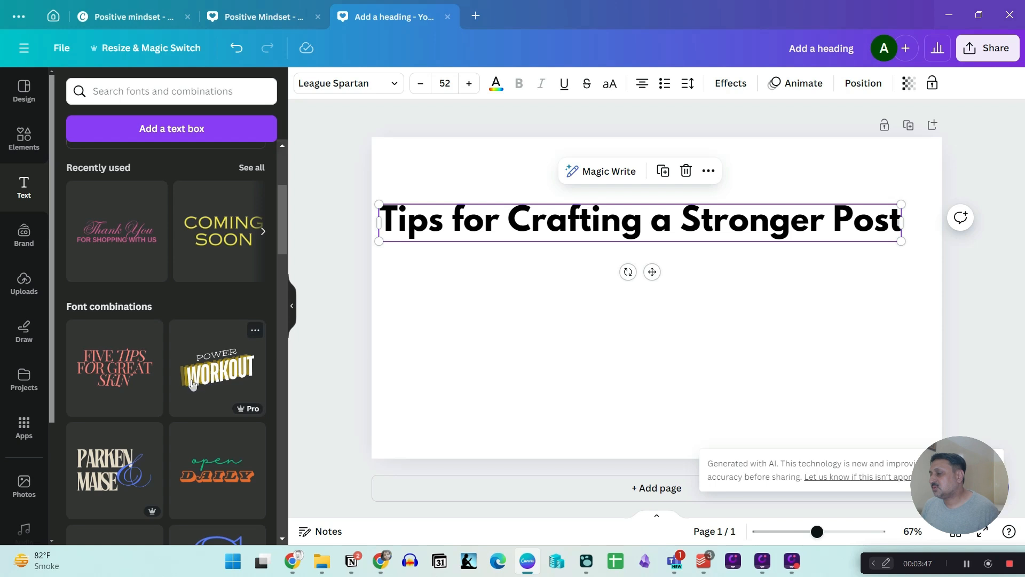
left_click_drag(193, 383, 631, 386)
double_click(631, 359)
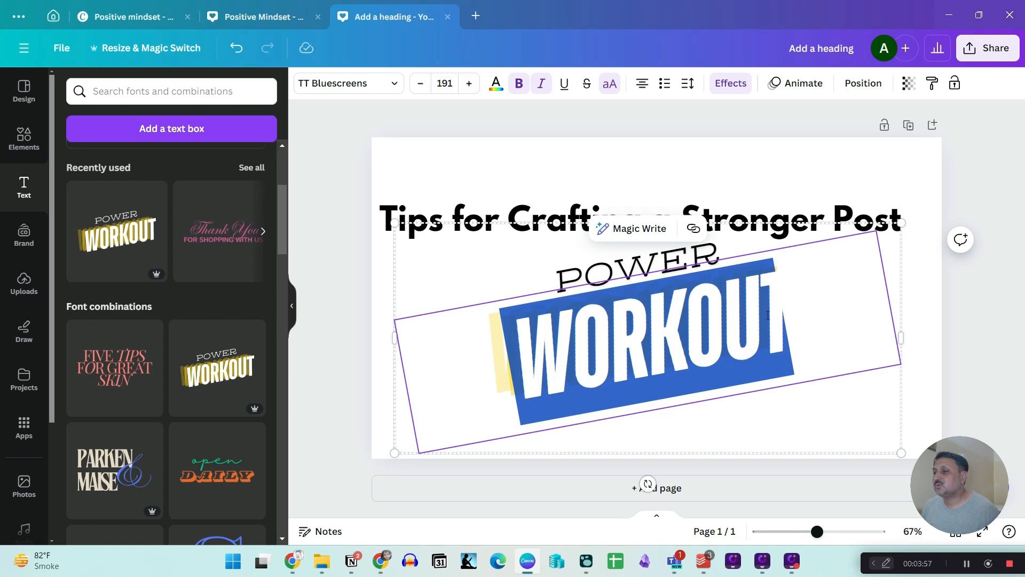
left_click(834, 303)
Set the font size of the word "WORKOUT" in the font combination to 48
double_click(629, 330)
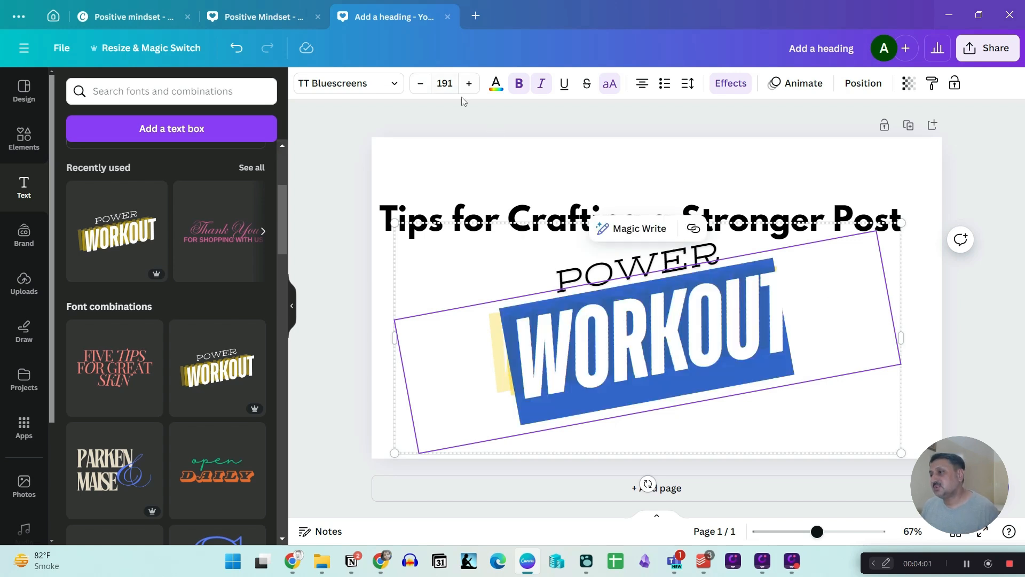
left_click(448, 84)
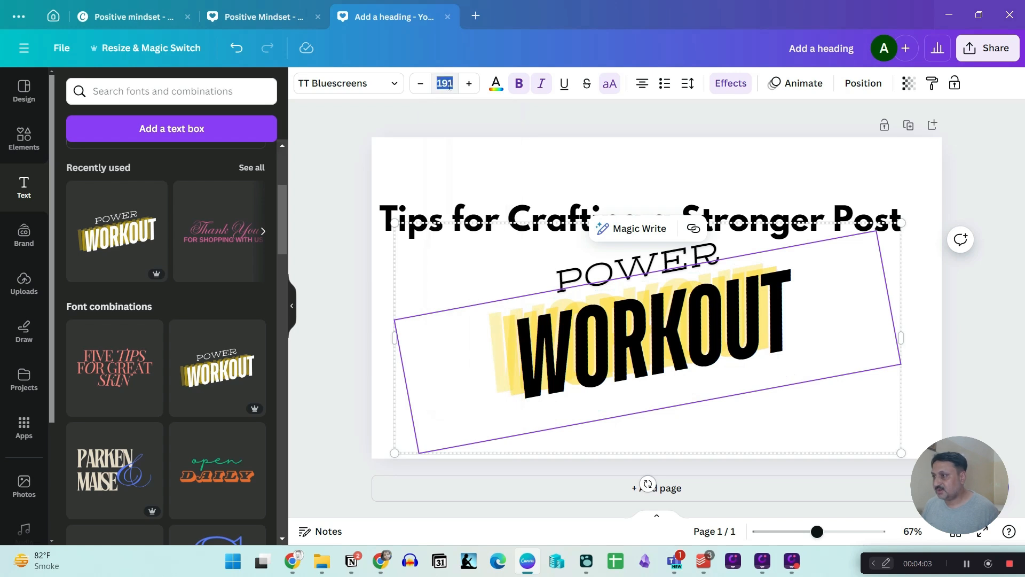
left_click(449, 84)
scroll(450, 337, "down", 3)
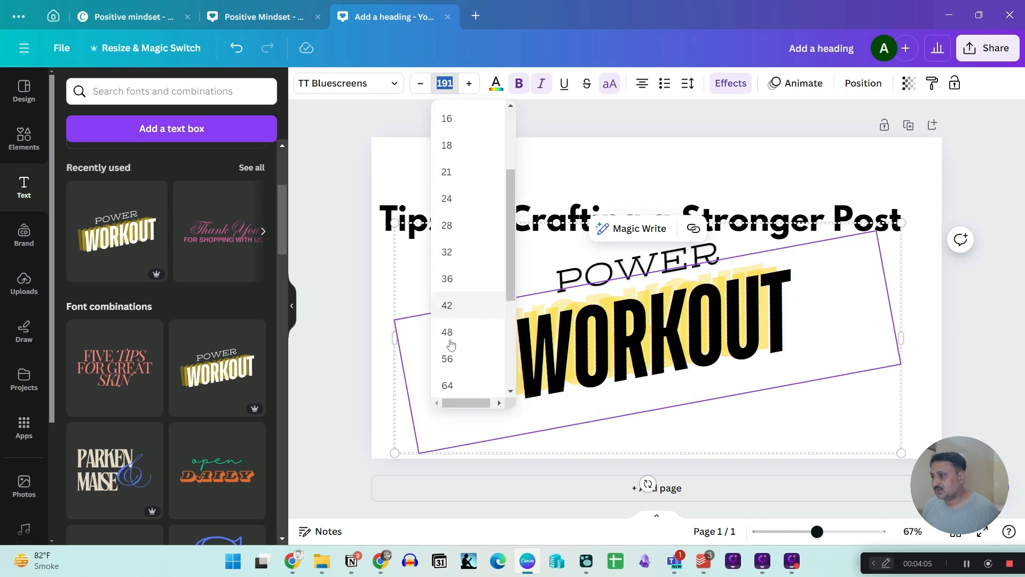
left_click(448, 337)
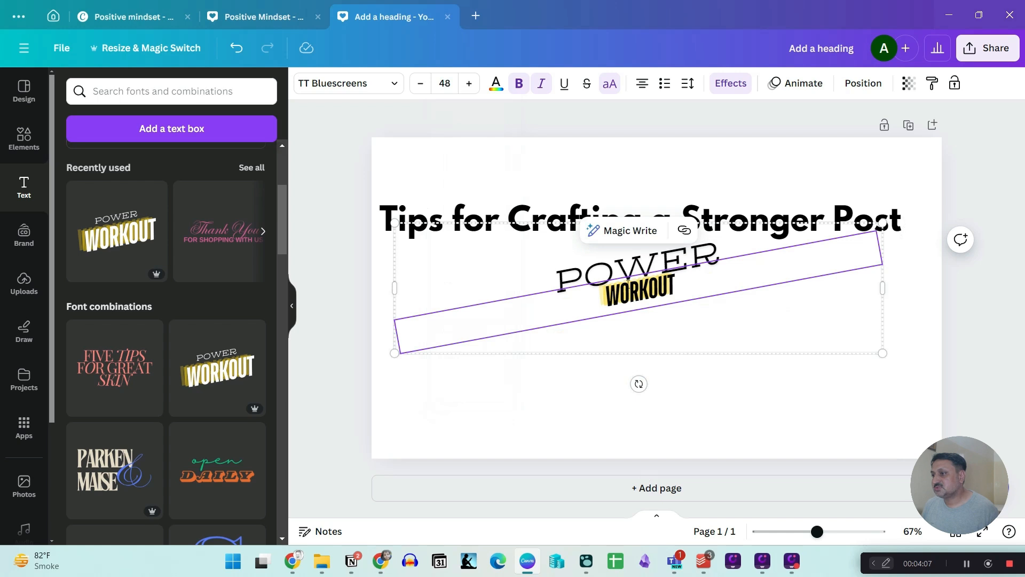
Increase the font size of the word "WORKOUT" in the font combination to 126
left_click(469, 84)
left_click(469, 83)
left_click(468, 83)
left_click(469, 83)
left_click(469, 83)
left_click(469, 83)
left_click(469, 84)
left_click(469, 83)
left_click(469, 83)
left_click(469, 84)
left_click(469, 84)
left_click(468, 84)
left_click(469, 84)
left_click(469, 83)
left_click(469, 83)
left_click(468, 83)
left_click(469, 83)
left_click(468, 83)
left_click(469, 83)
left_click(469, 84)
left_click(469, 84)
left_click(469, 83)
left_click(468, 83)
left_click(468, 83)
left_click(469, 84)
left_click(469, 83)
left_click(469, 84)
left_click(468, 83)
left_click(469, 83)
left_click(469, 84)
left_click(468, 83)
left_click(469, 84)
left_click(469, 83)
left_click(469, 83)
left_click(468, 84)
left_click(469, 83)
left_click(469, 83)
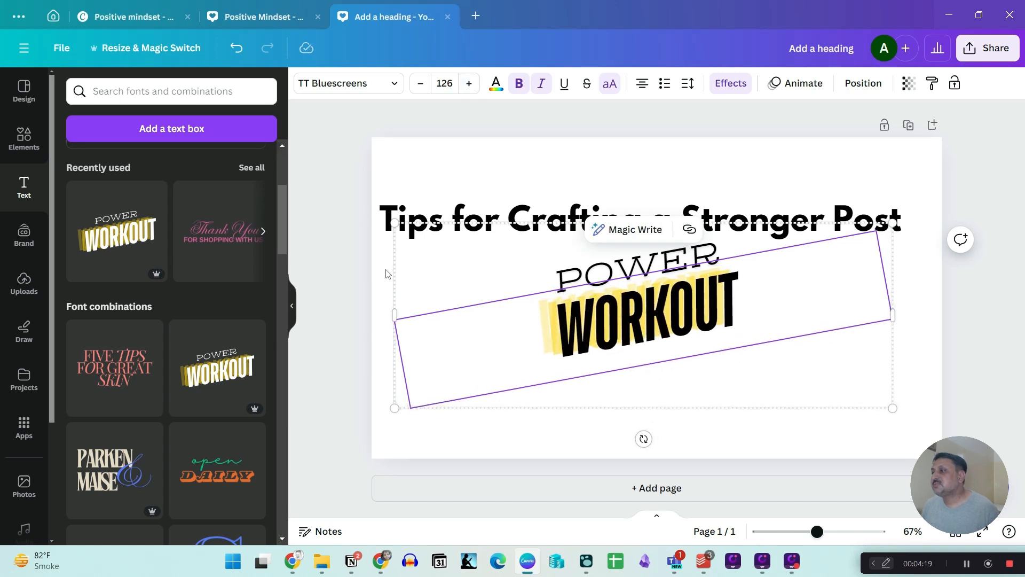
left_click(399, 265)
left_click(473, 144)
Try turquoise and then orange from the default solid colors as the heading's text color
left_click(455, 215)
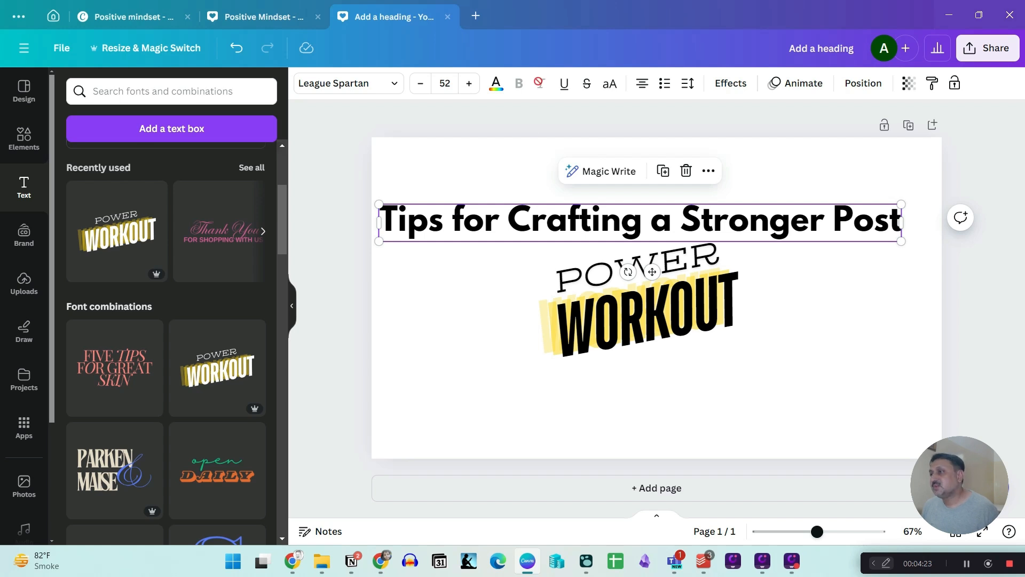
left_click(494, 85)
scroll(137, 415, "down", 1)
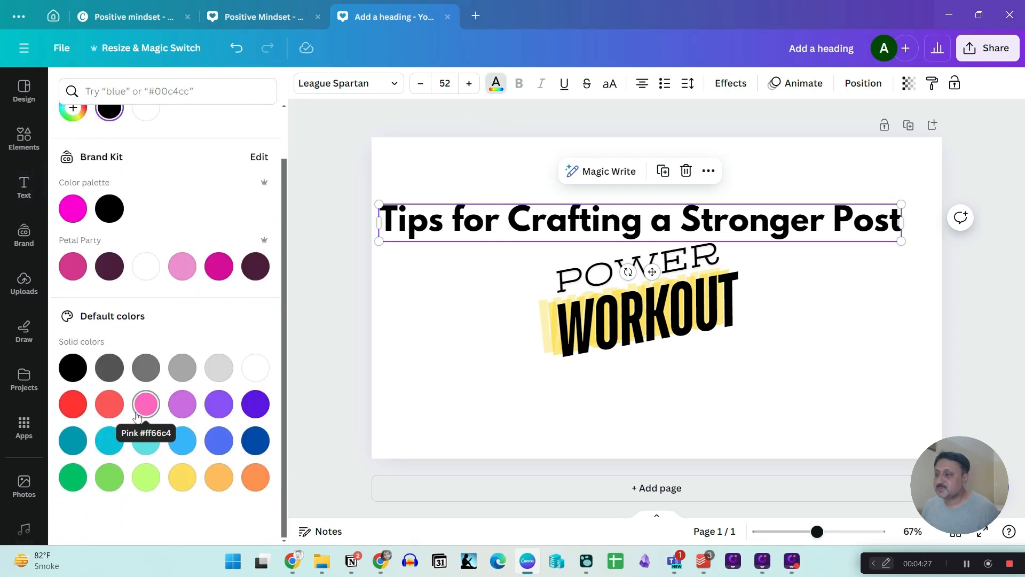
left_click(108, 441)
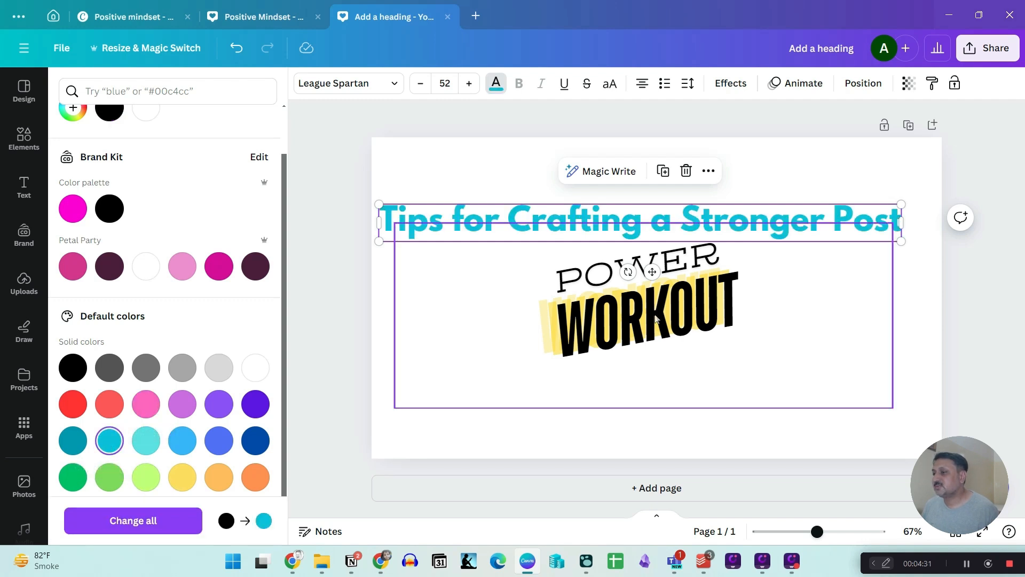
left_click(254, 480)
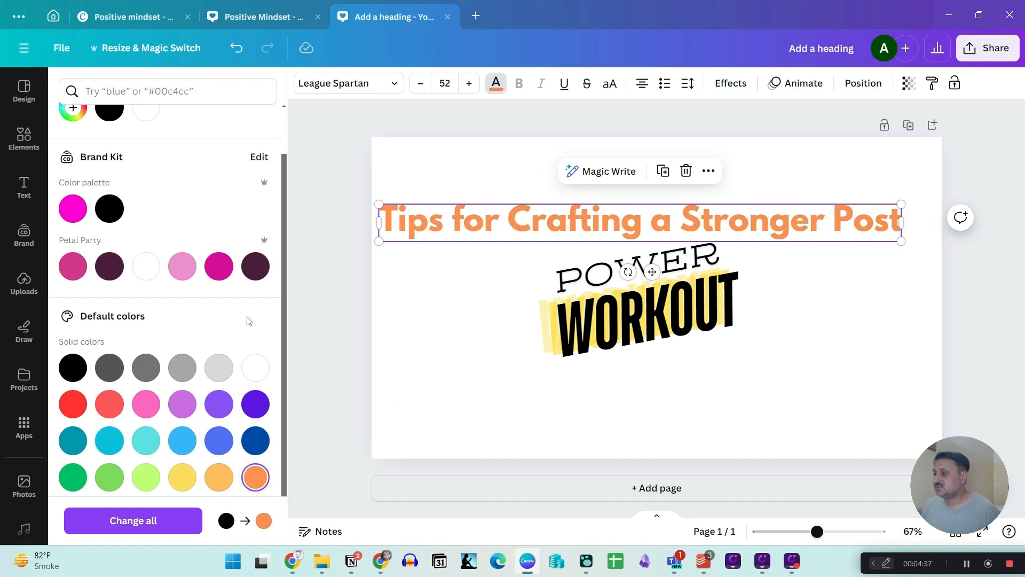
scroll(185, 305, "up", 1)
scroll(184, 307, "down", 2)
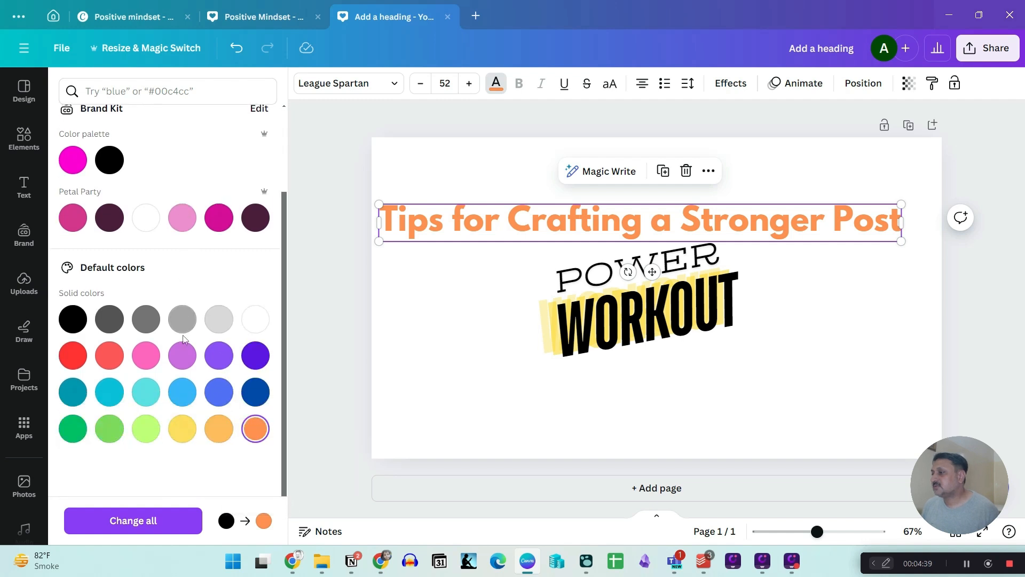
scroll(139, 270, "up", 2)
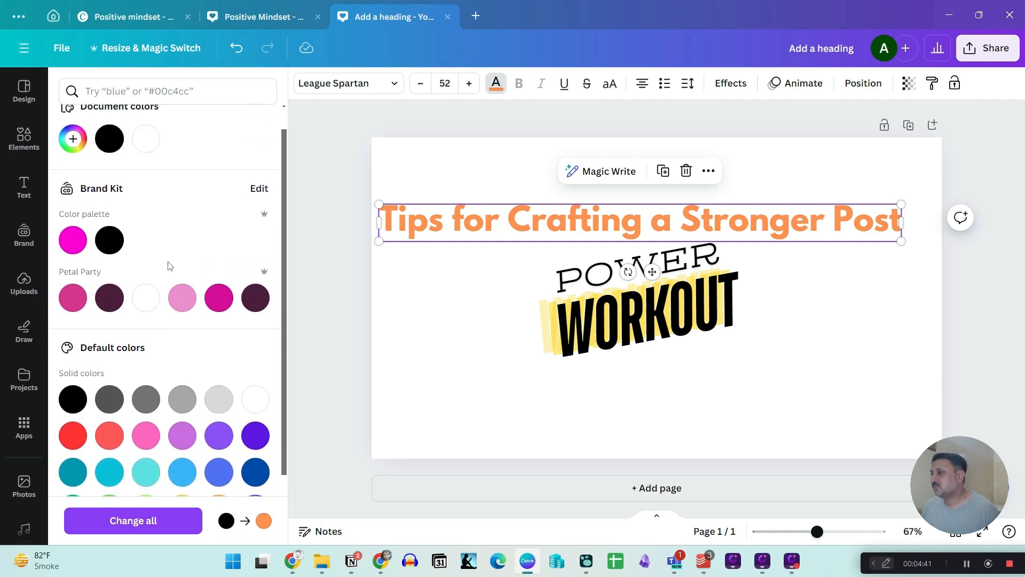
Try custom text colors on the heading, mixing the greyish tint #B2A399 and shifting its hue to the green #9DB299
left_click(73, 165)
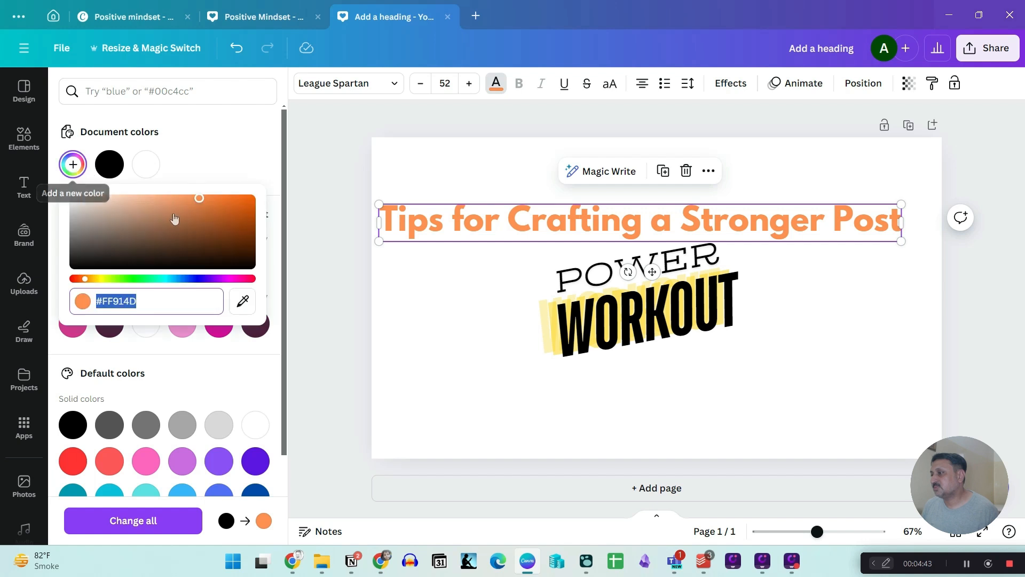
left_click(186, 236)
left_click_drag(198, 246, 95, 216)
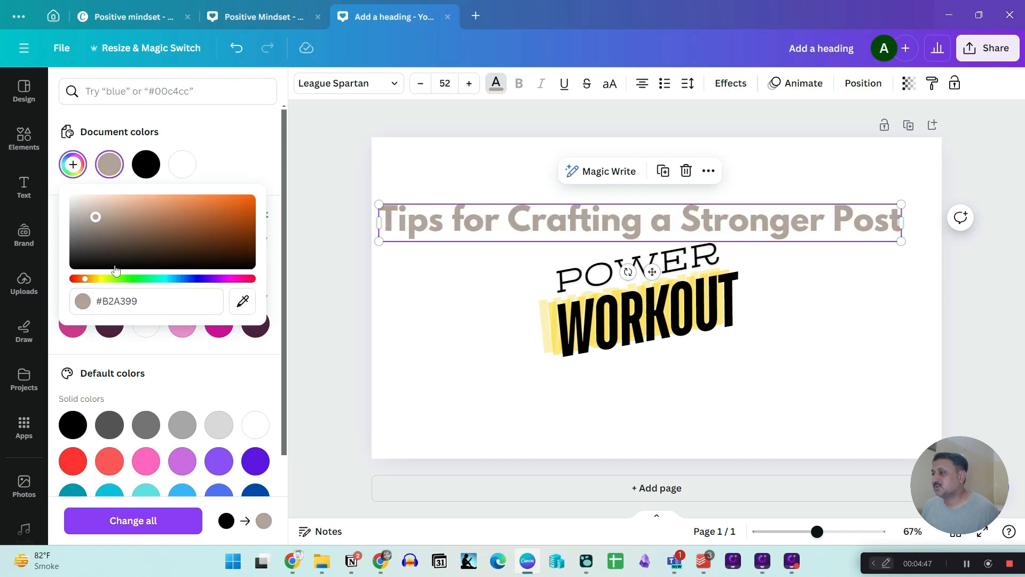
left_click(129, 279)
Recolor the heading to the blue #4952B3 by sampling it from the window's title bar with the eyedropper
left_click(241, 302)
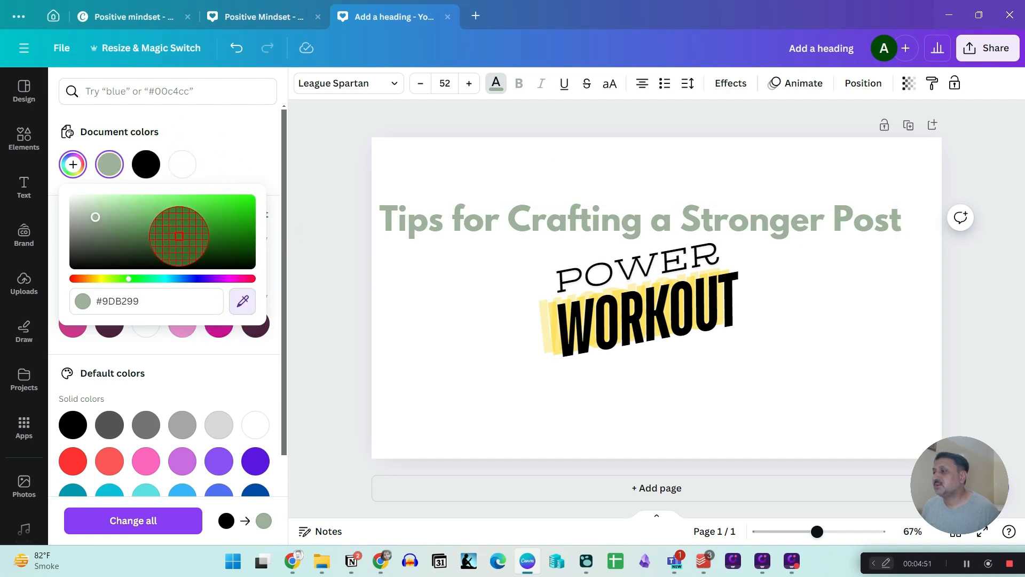
left_click(705, 16)
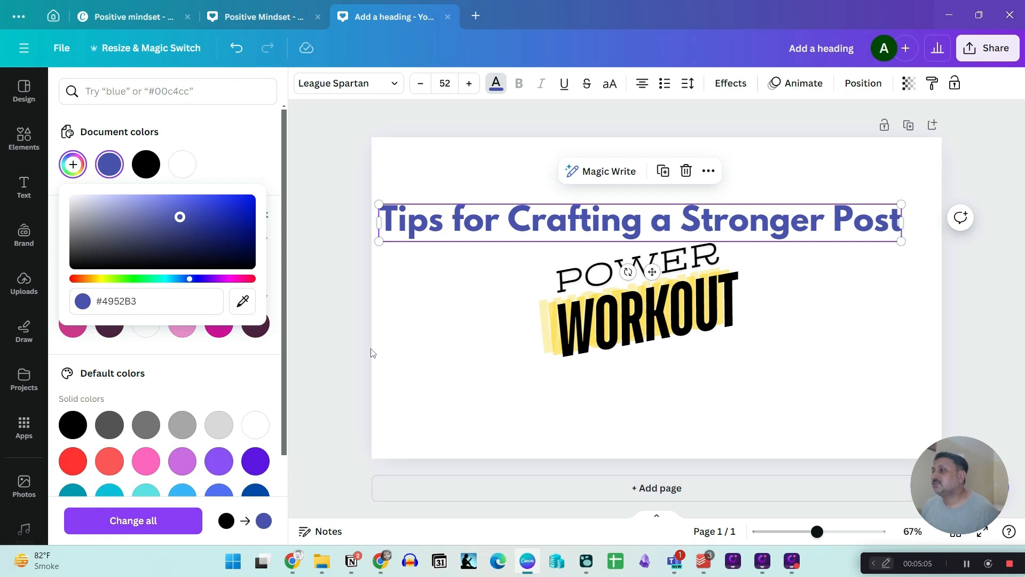
key("Escape")
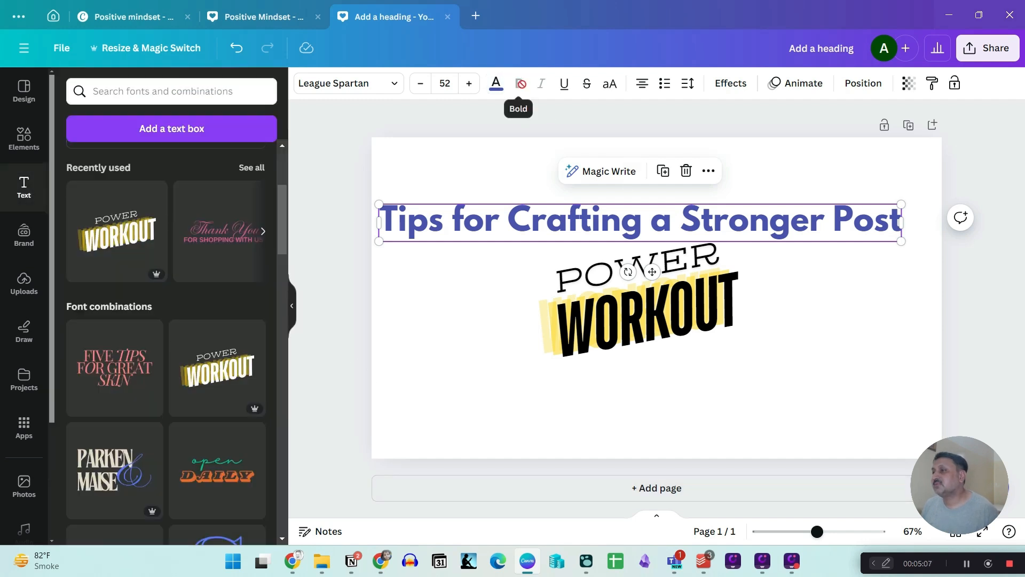
left_click(509, 120)
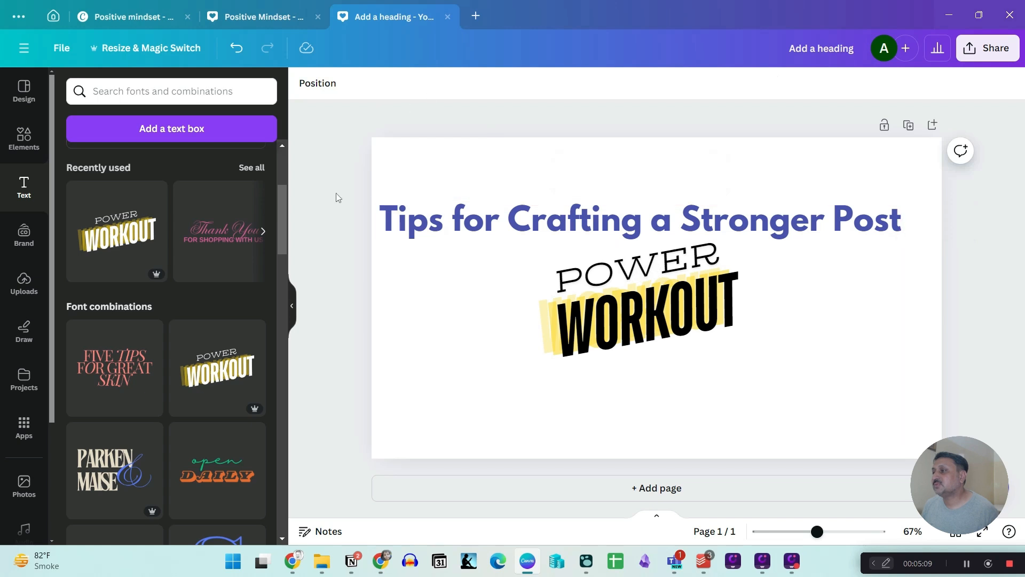
Make the word "POWER" in the font combination bold, remove its italics and underline it
left_click(515, 220)
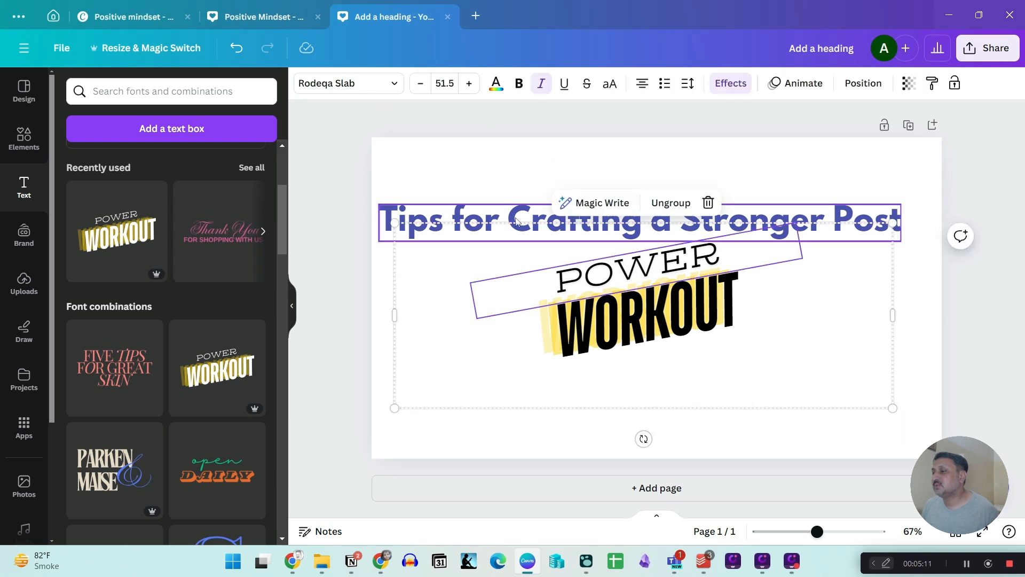
left_click(519, 85)
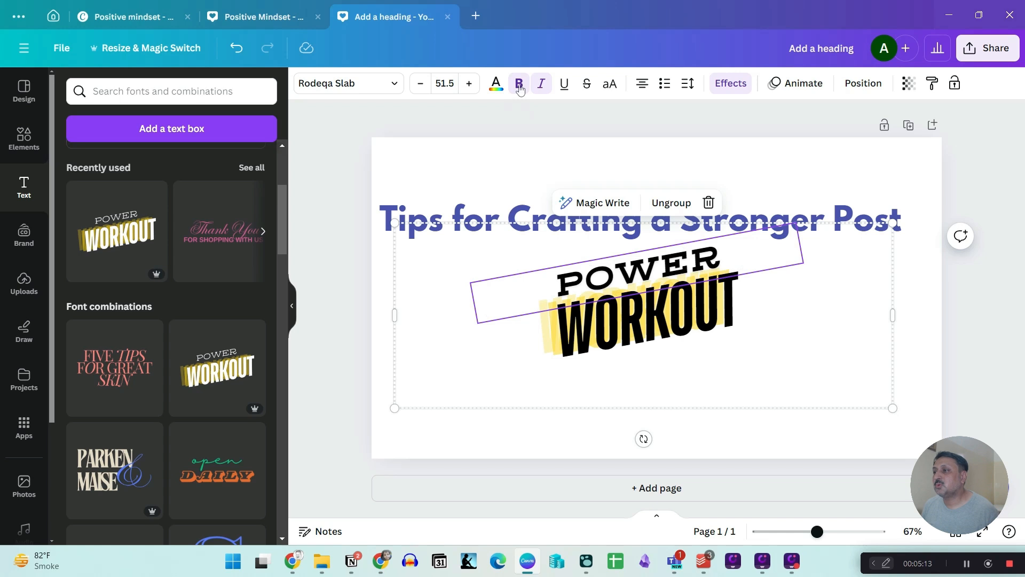
left_click(541, 84)
left_click(564, 85)
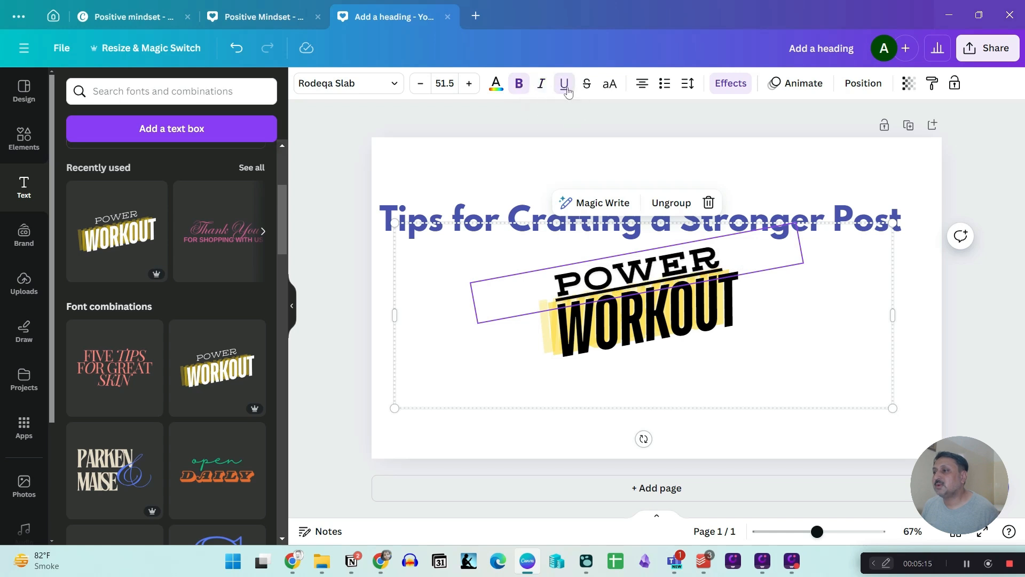
Try strikethrough and uppercase formatting on the word "POWER"
left_click(587, 84)
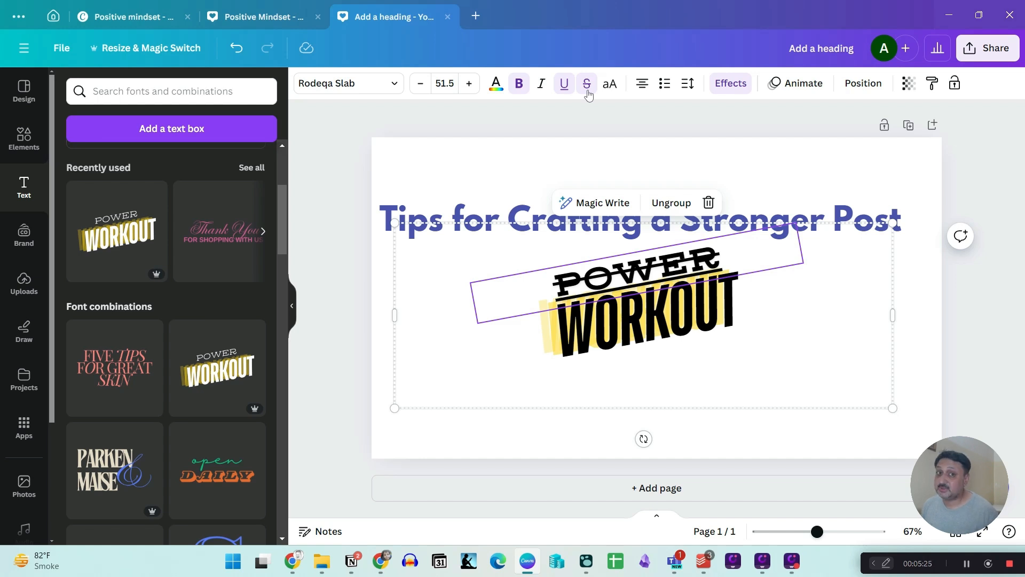
left_click(587, 86)
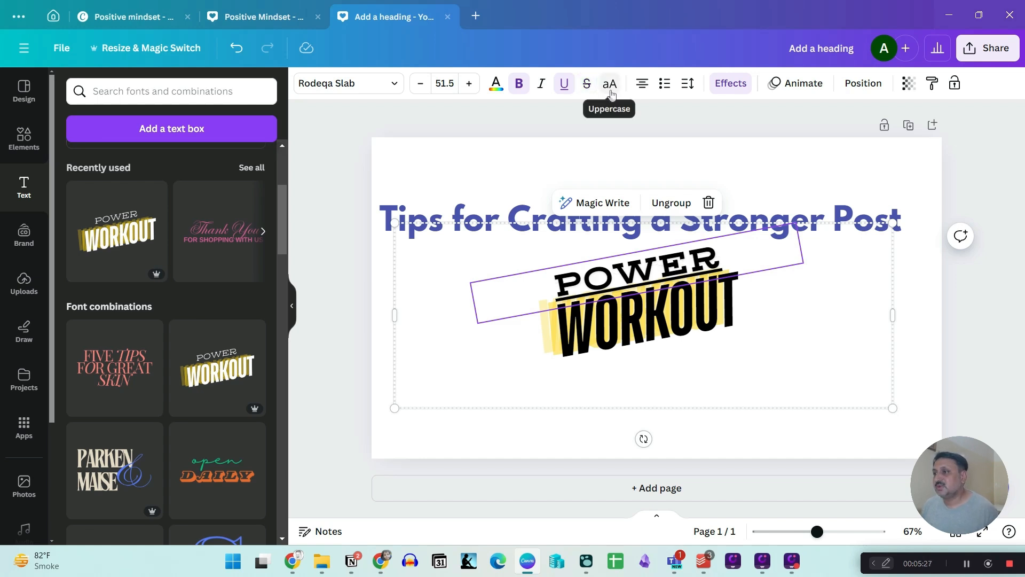
left_click(611, 94)
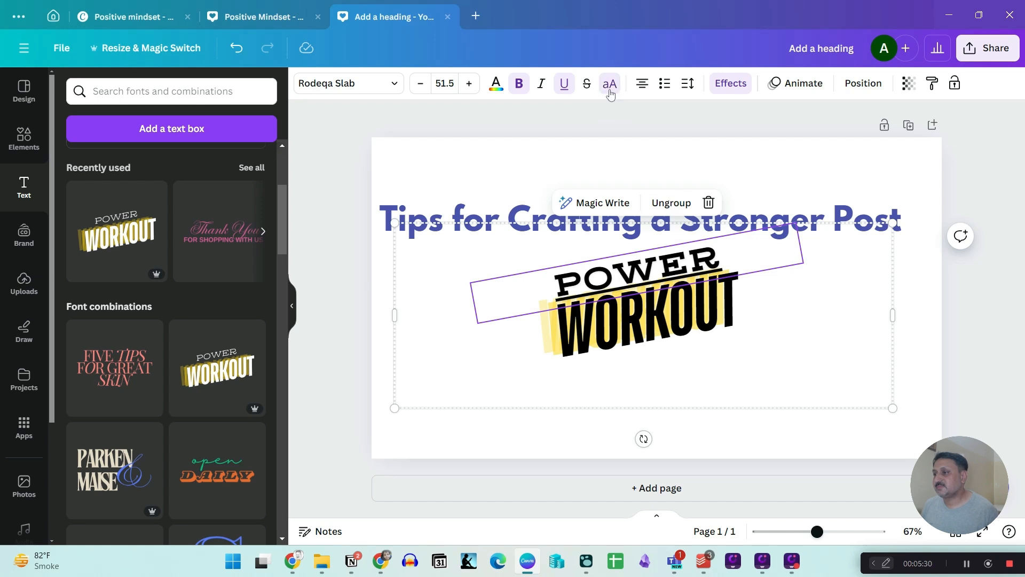
Try uppercase on the heading and turn it off again
left_click(513, 224)
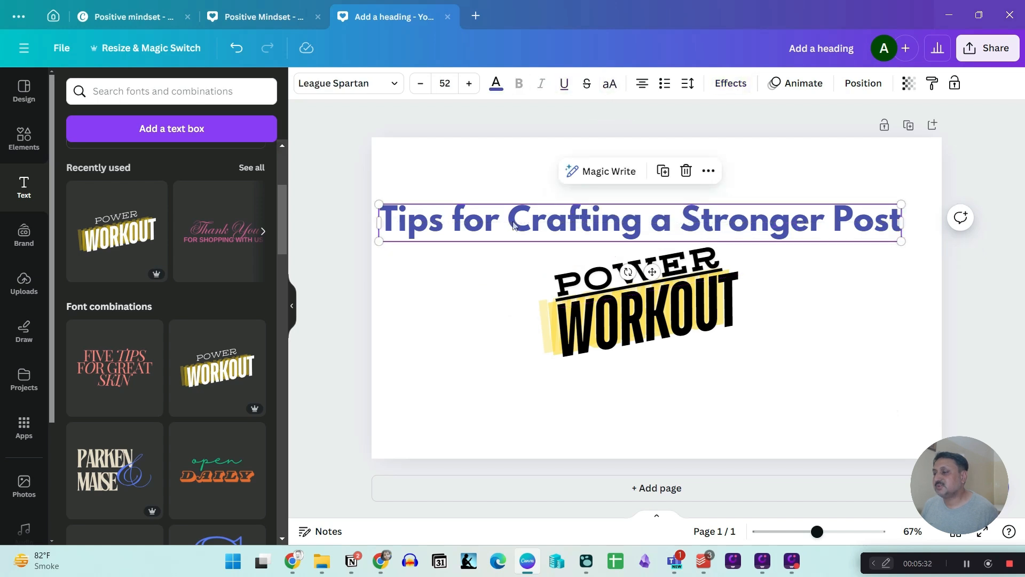
left_click(611, 91)
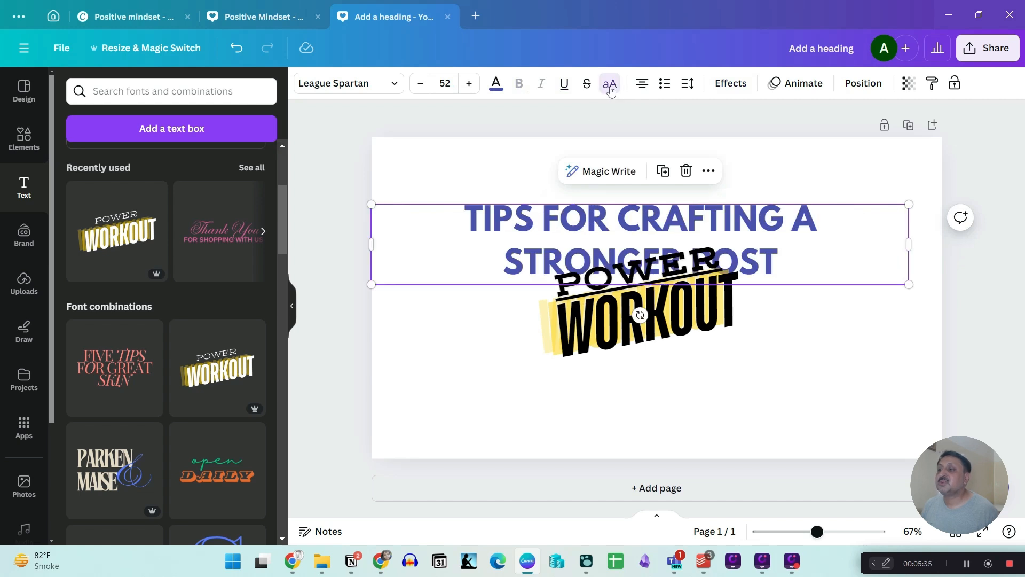
left_click(610, 86)
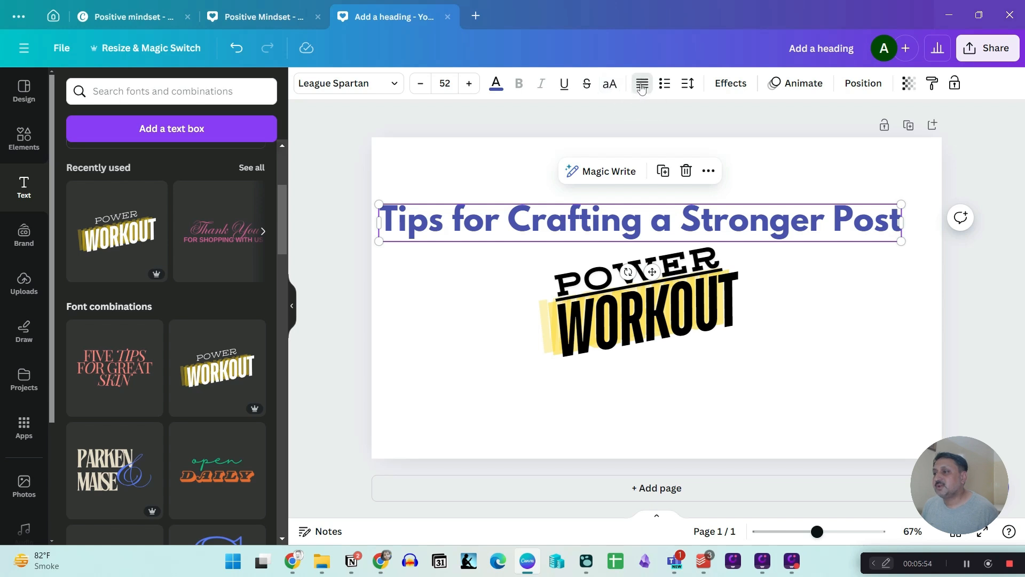
left_click(643, 264)
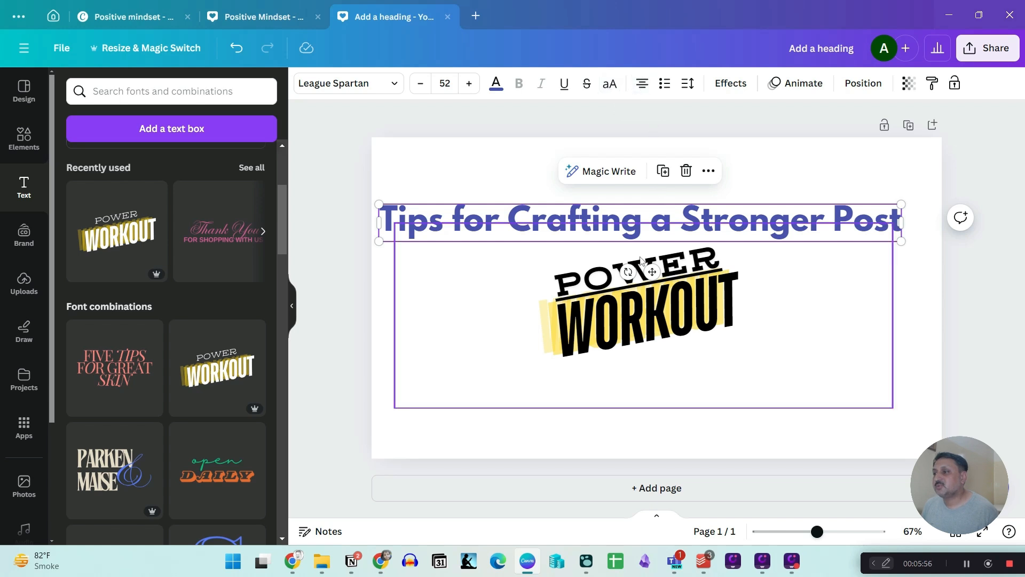
left_click(780, 229)
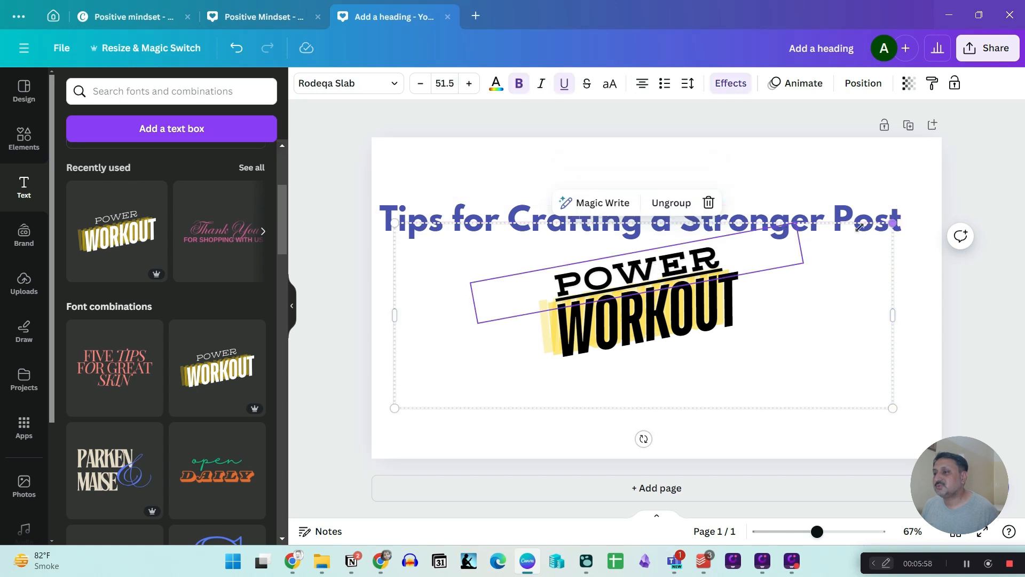
left_click(734, 212)
left_click(671, 402)
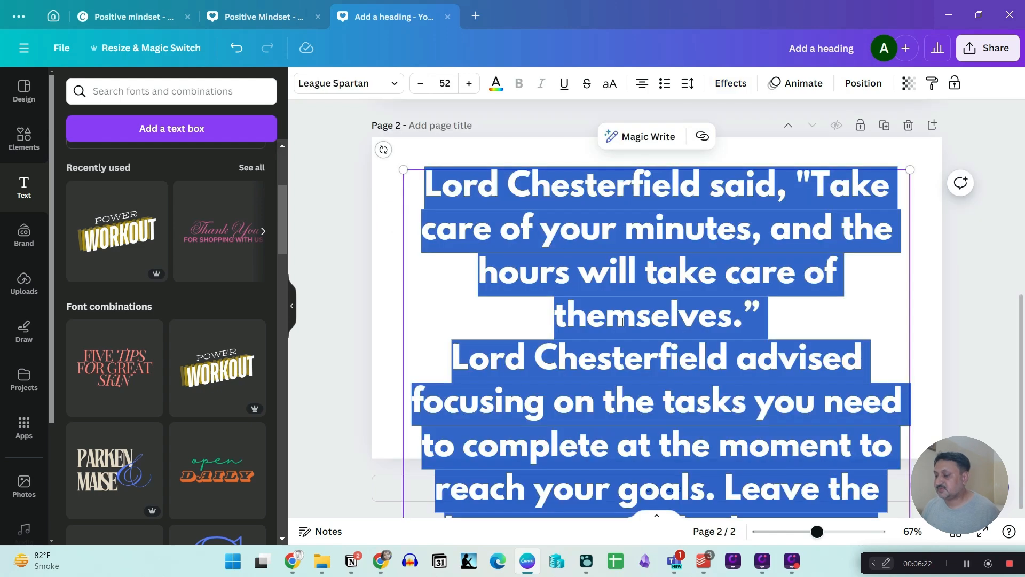
Reduce the font size of the long quote text on page 2 to 24
scroll(411, 182, "down", 8)
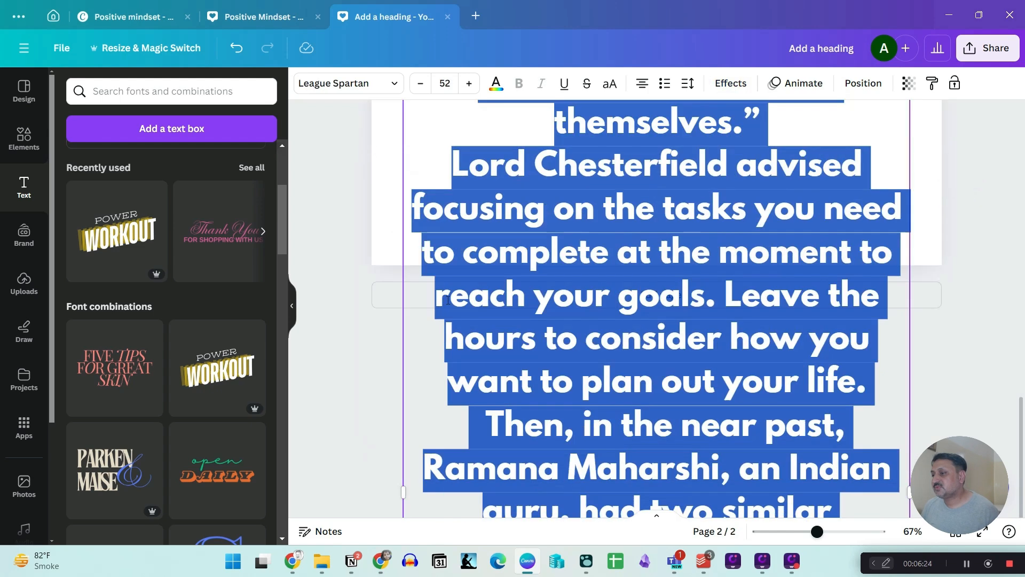
scroll(445, 236, "up", 15)
scroll(422, 109, "down", 6)
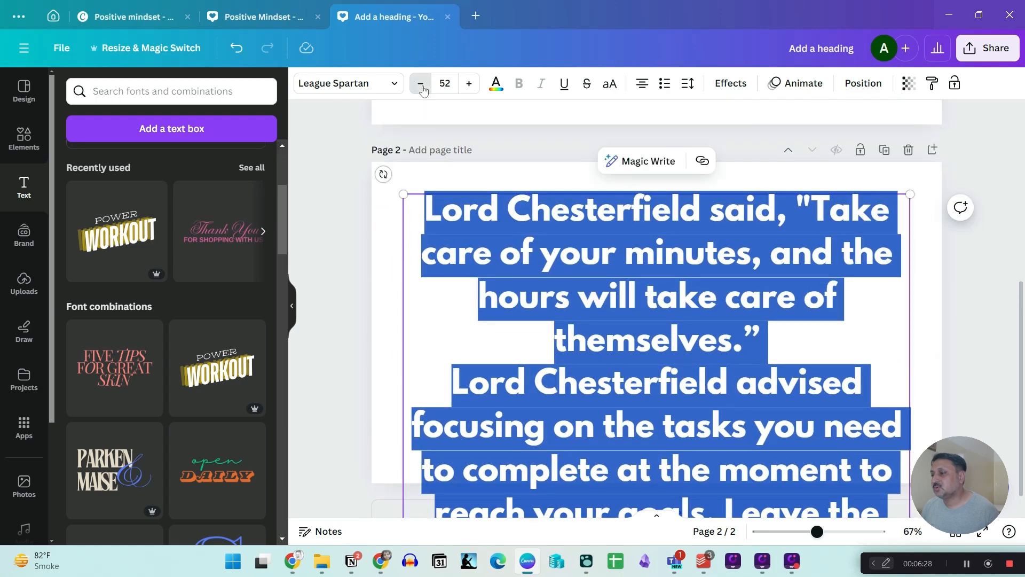
left_click(422, 84)
left_click(422, 84)
left_click(422, 86)
left_click(422, 84)
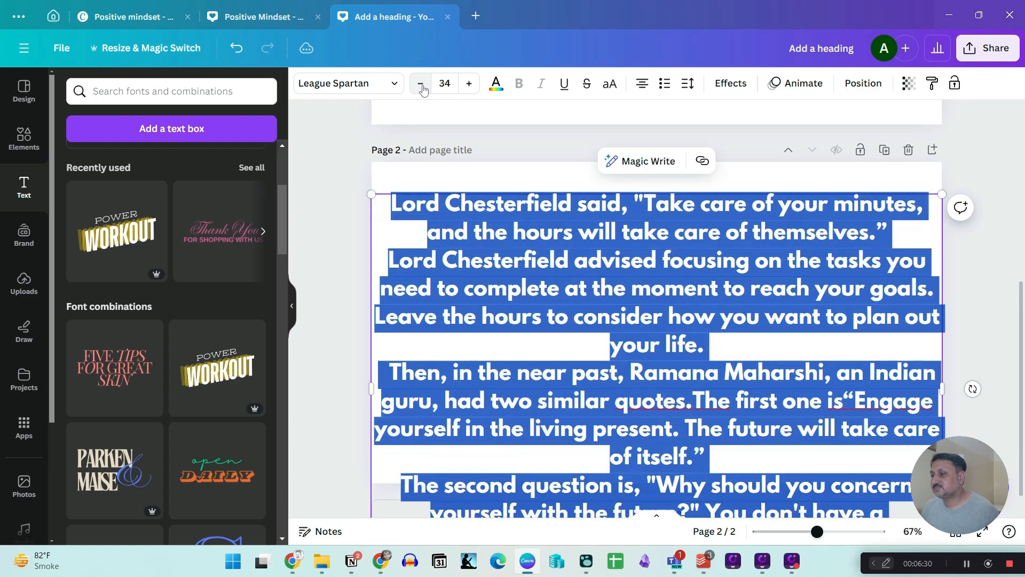
left_click(422, 84)
left_click(421, 84)
left_click(421, 84)
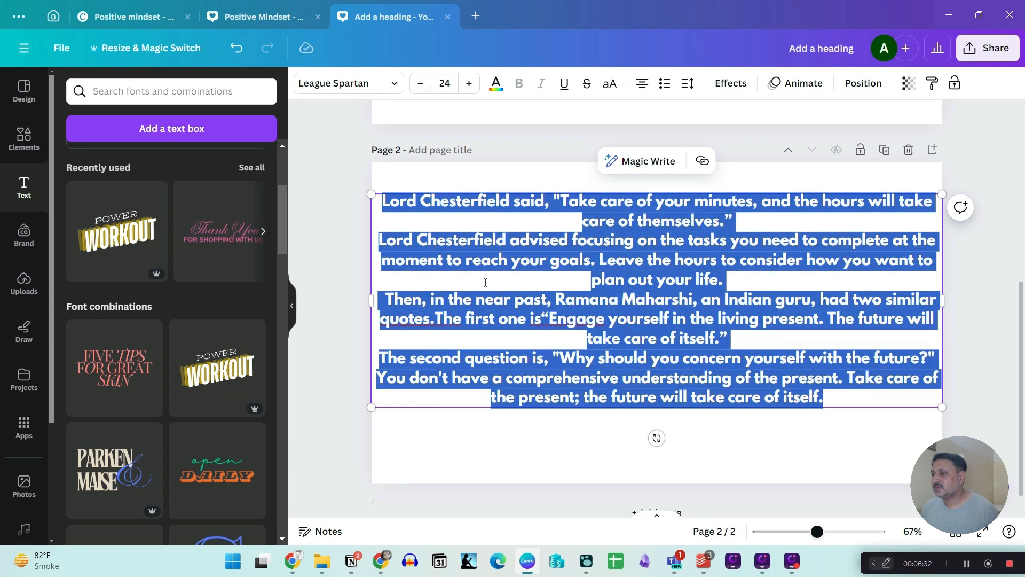
Select all of the page 2 text and cycle its alignment through left, justified and centered, ending with left alignment
left_click(483, 435)
triple_click(639, 338)
left_click_drag(829, 408, 413, 201)
left_click(613, 213)
triple_click(657, 245)
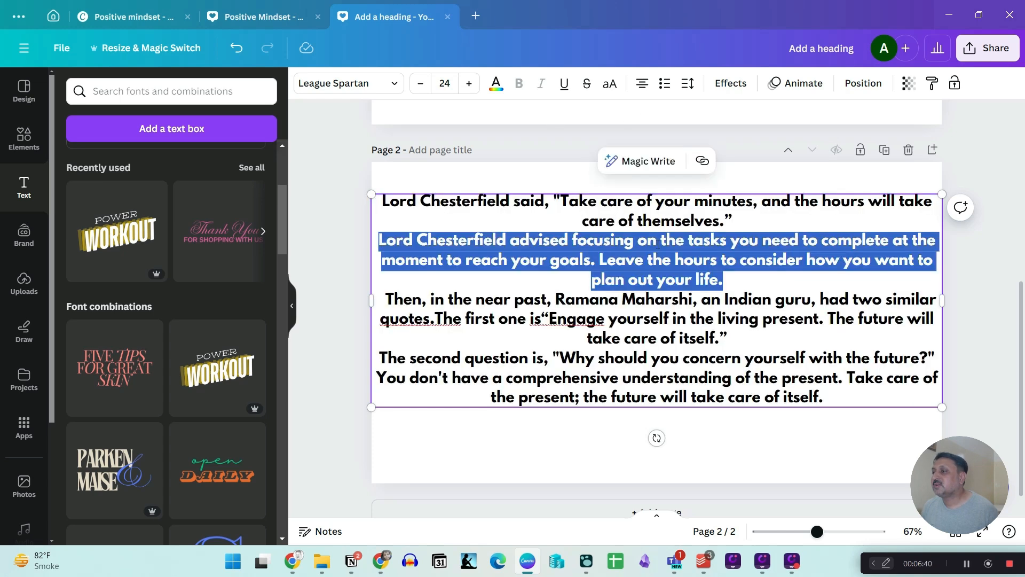
left_click_drag(823, 398, 389, 217)
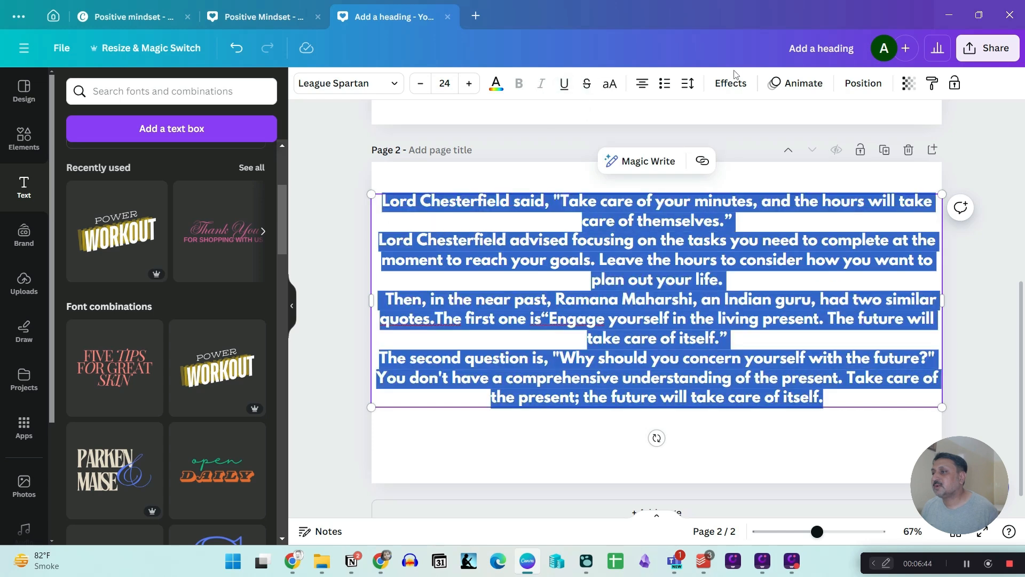
left_click(641, 84)
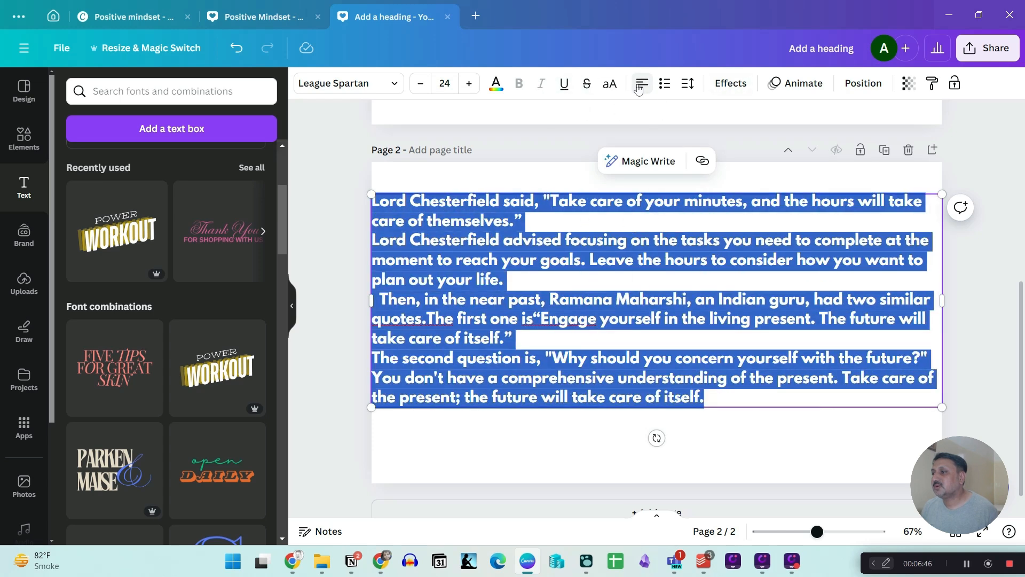
left_click(638, 88)
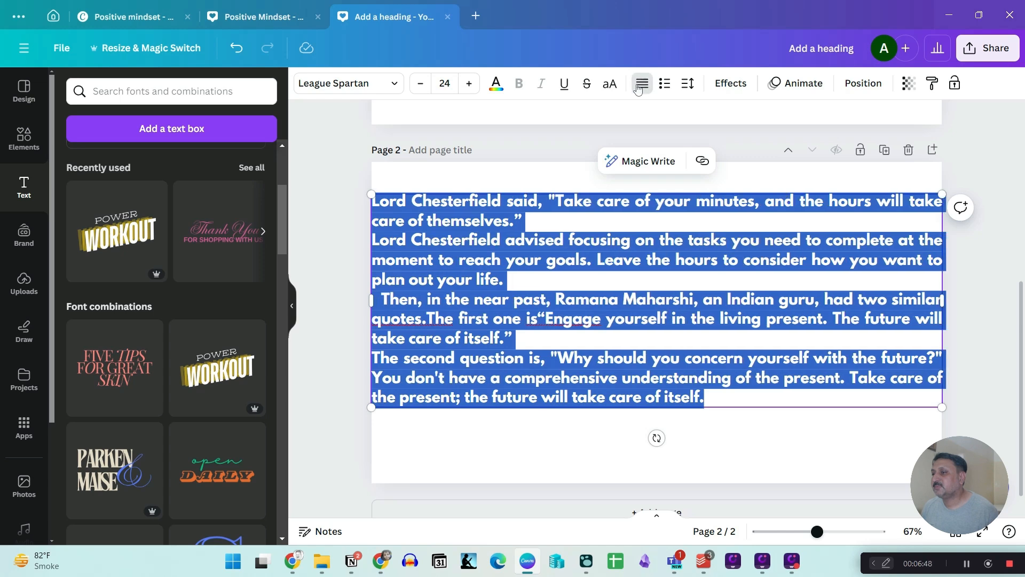
left_click(638, 88)
left_click(638, 88)
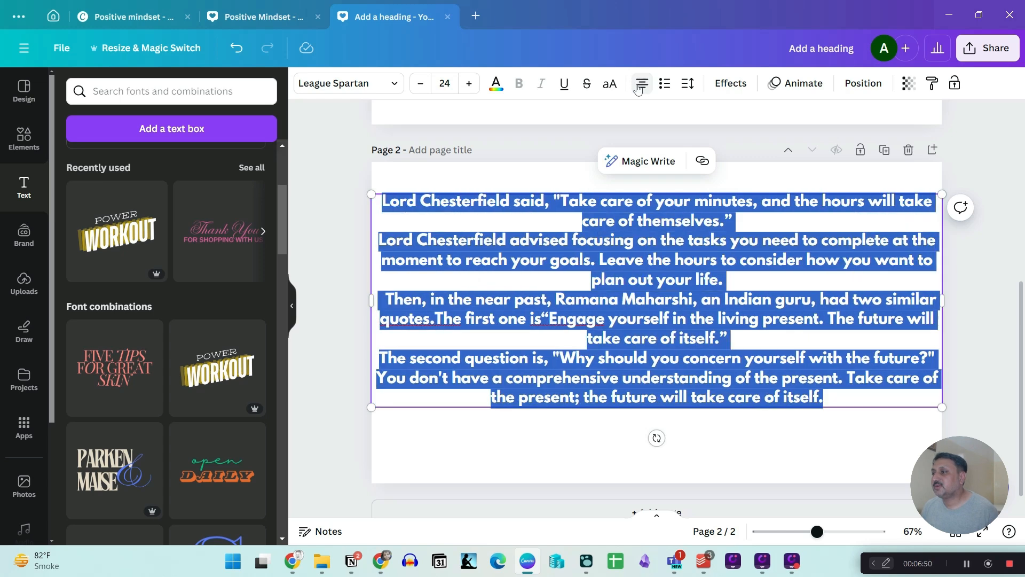
left_click(638, 88)
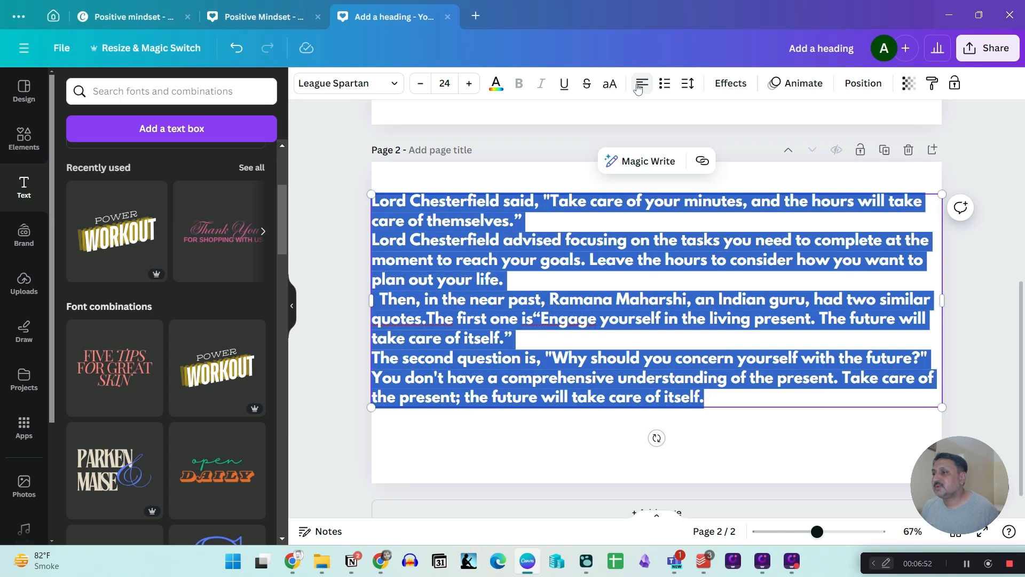
Try a bulleted list on the selected page 2 text and switch it to a numbered list
left_click(664, 85)
left_click(664, 85)
left_click(665, 86)
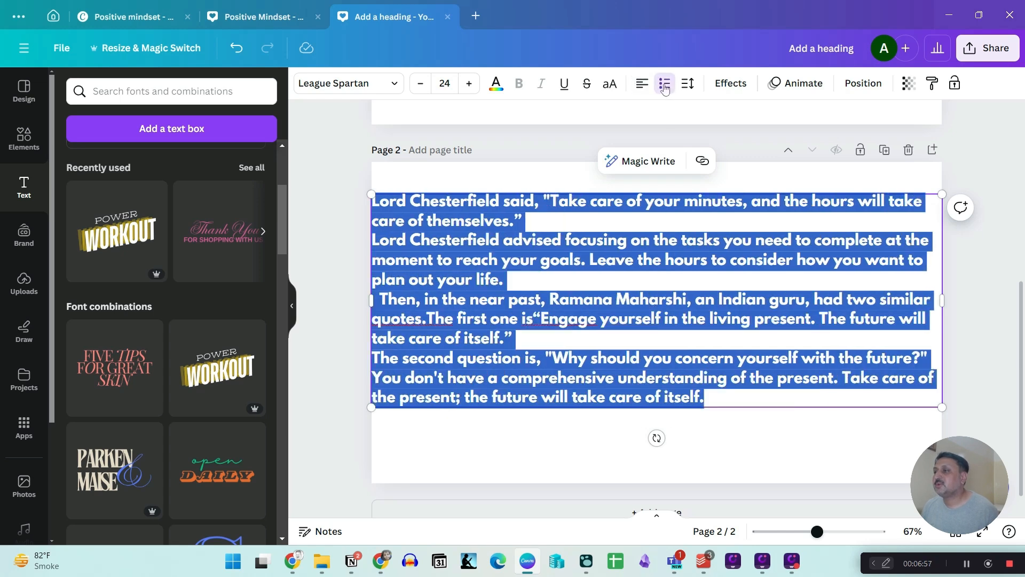
left_click(665, 86)
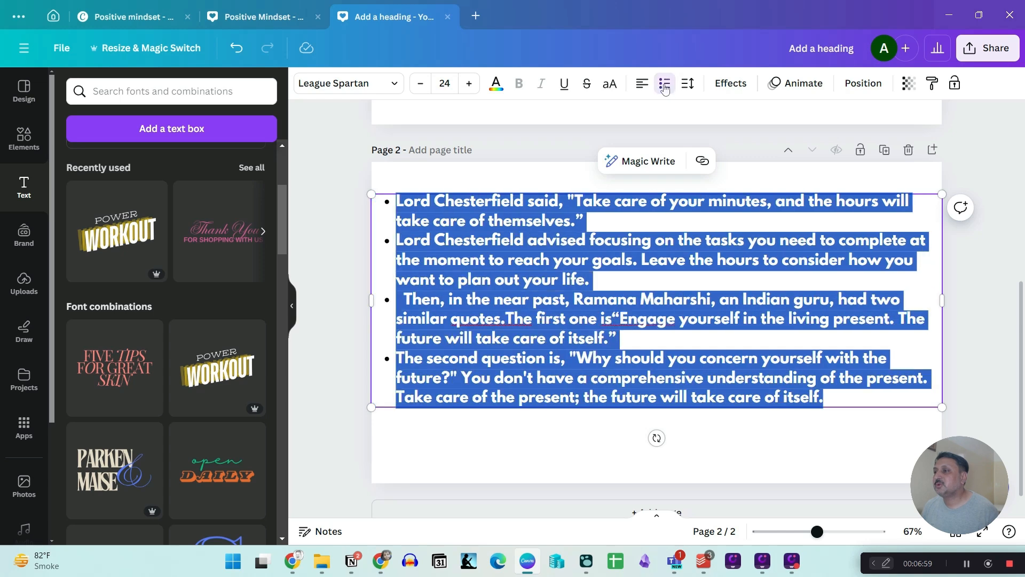
left_click(665, 85)
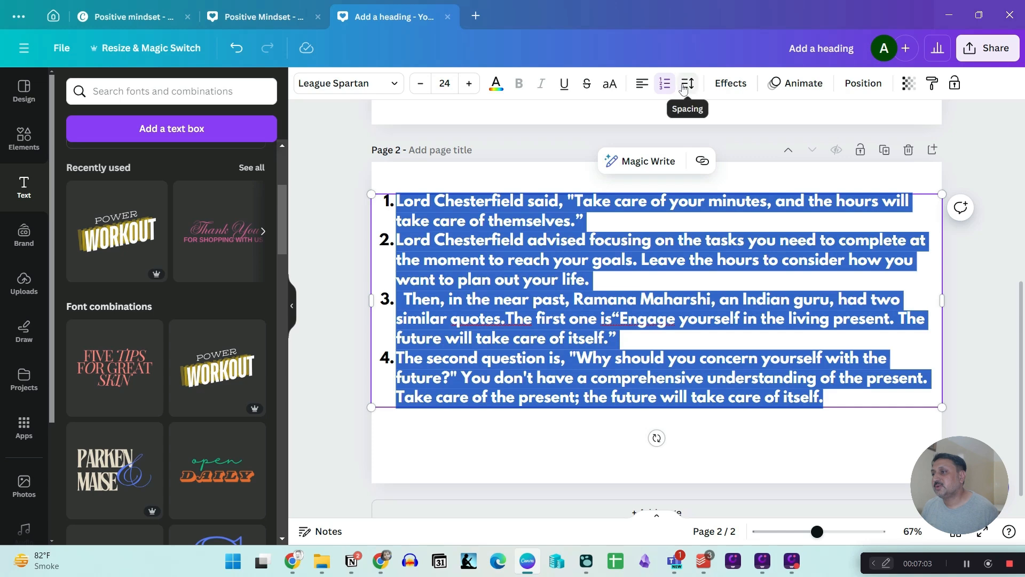
Set the page 2 list's letter spacing to 183 and its line spacing to 1.68
left_click(686, 84)
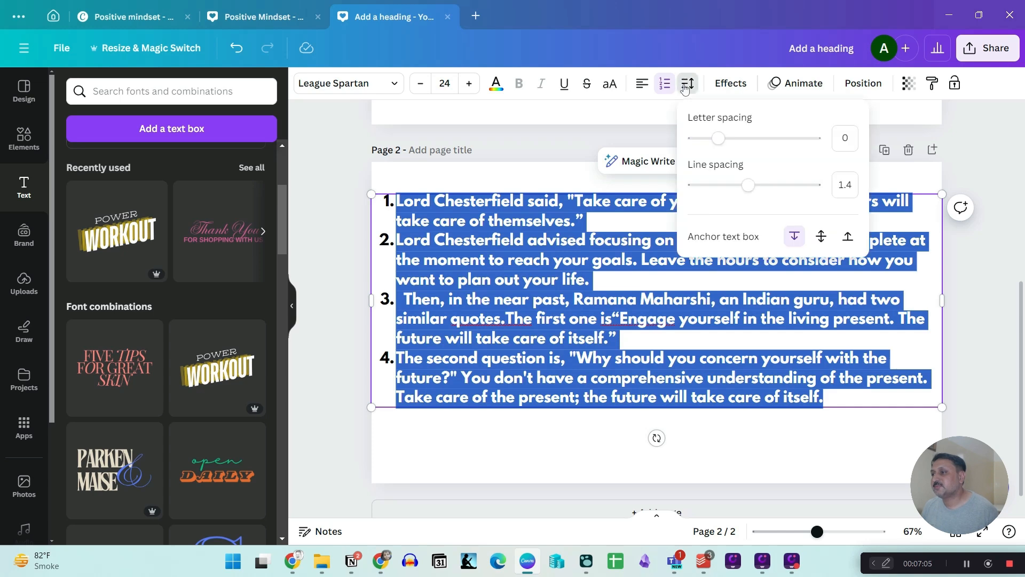
mouse_move(718, 138)
left_mouse_down()
mouse_move(739, 142)
mouse_move(725, 139)
left_mouse_up()
mouse_move(748, 193)
left_mouse_down()
mouse_move(715, 191)
mouse_move(744, 187)
left_mouse_up()
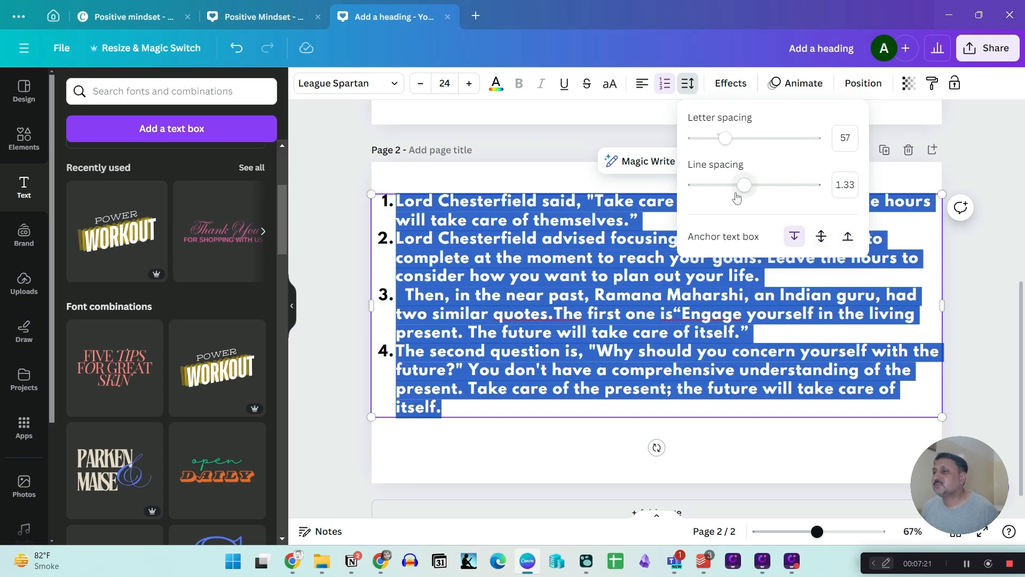
left_click_drag(745, 196, 765, 186)
mouse_move(729, 148)
left_mouse_down()
mouse_move(752, 143)
mouse_move(737, 142)
left_mouse_up()
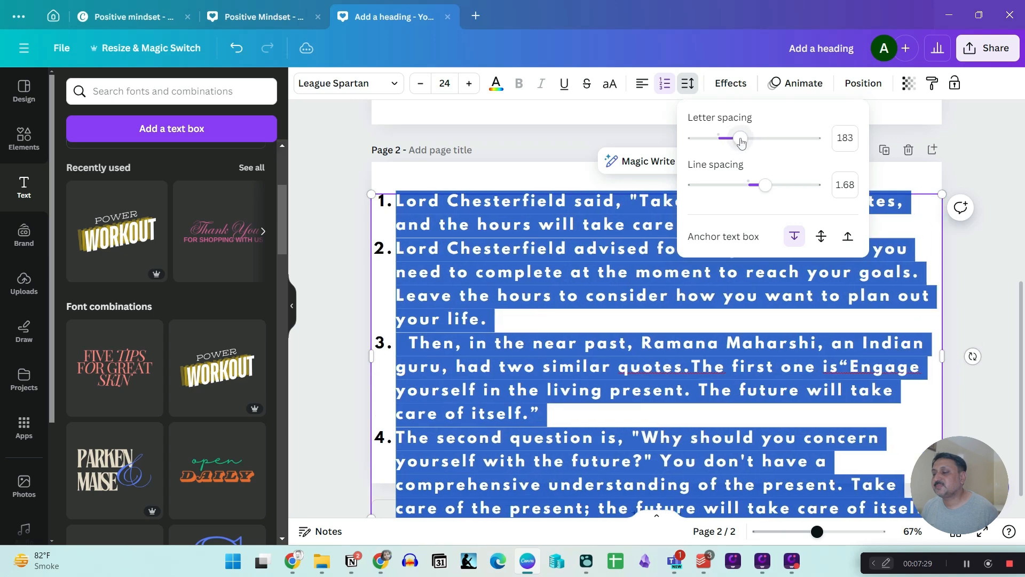
left_click(538, 146)
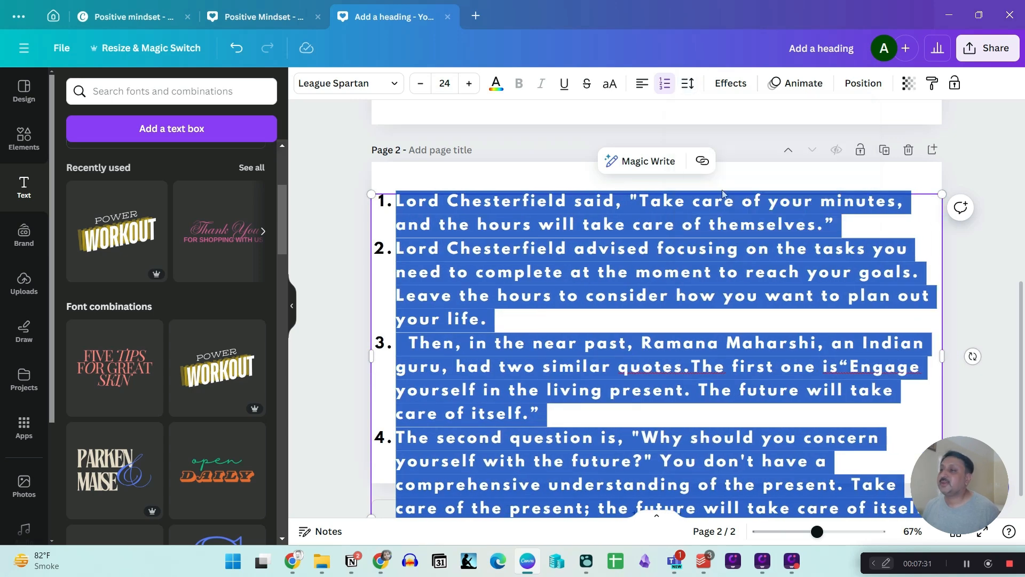
Copy the heading "Tips for Crafting a Stronger Post" from page 1 and paste it onto a new page 3
scroll(645, 216, "up", 5)
scroll(644, 218, "up", 2)
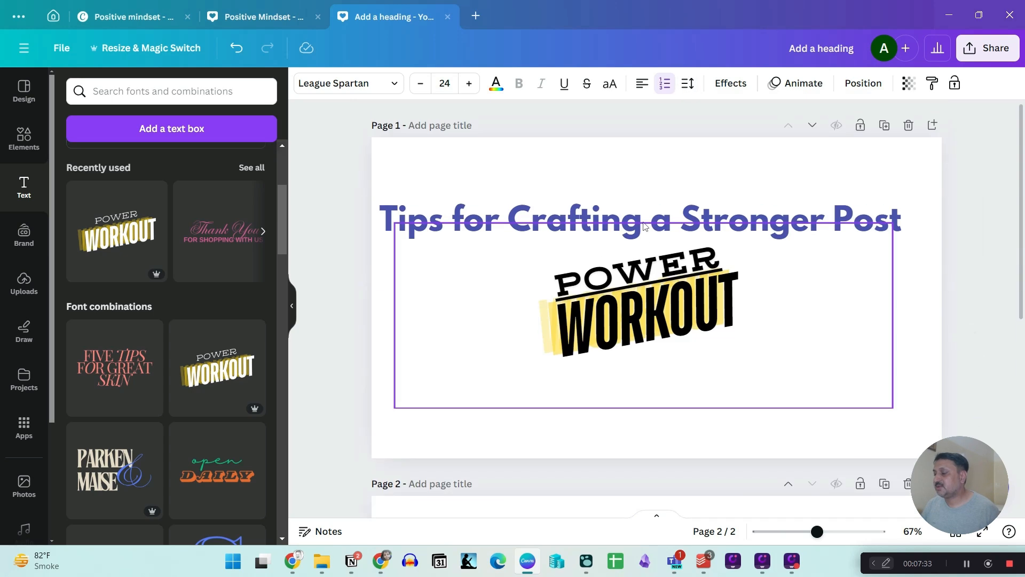
left_click(676, 217)
left_click(676, 216)
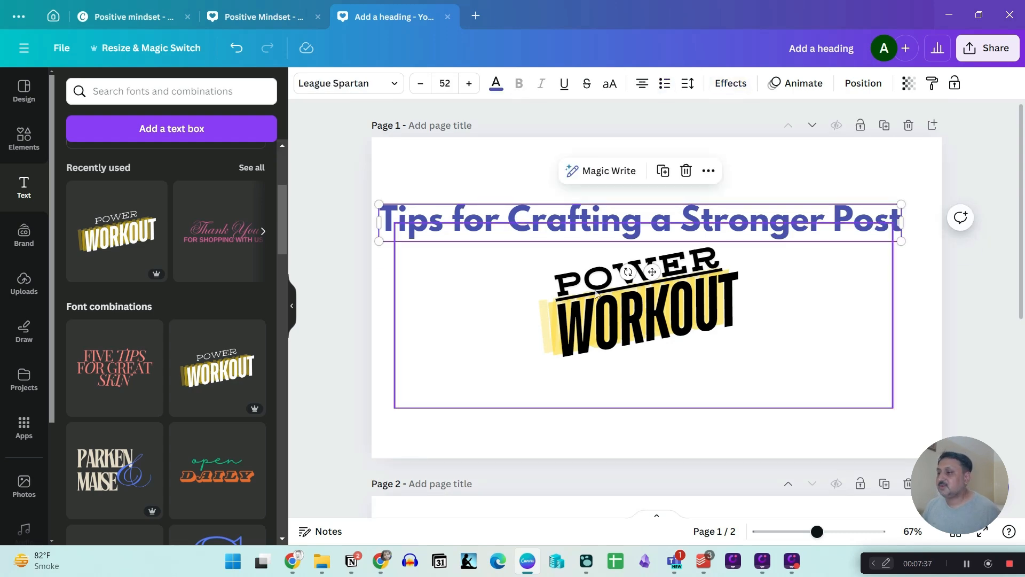
scroll(586, 377, "down", 7)
left_click(648, 492)
type("Tips for Crafting a Stronger Post")
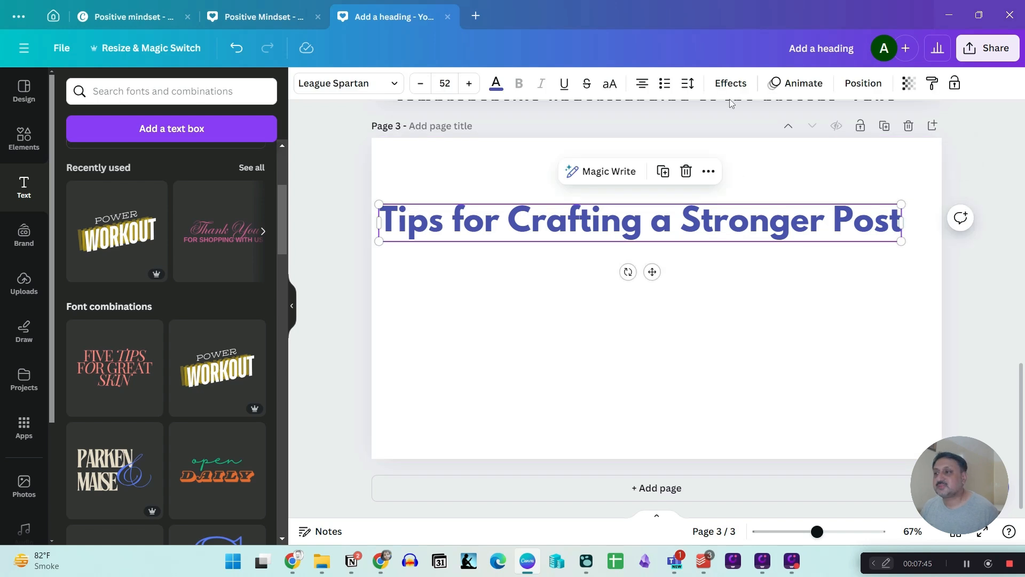
Try the Lift effect on the page 3 heading and replace it with an Outline effect of thickness 77
left_click(726, 84)
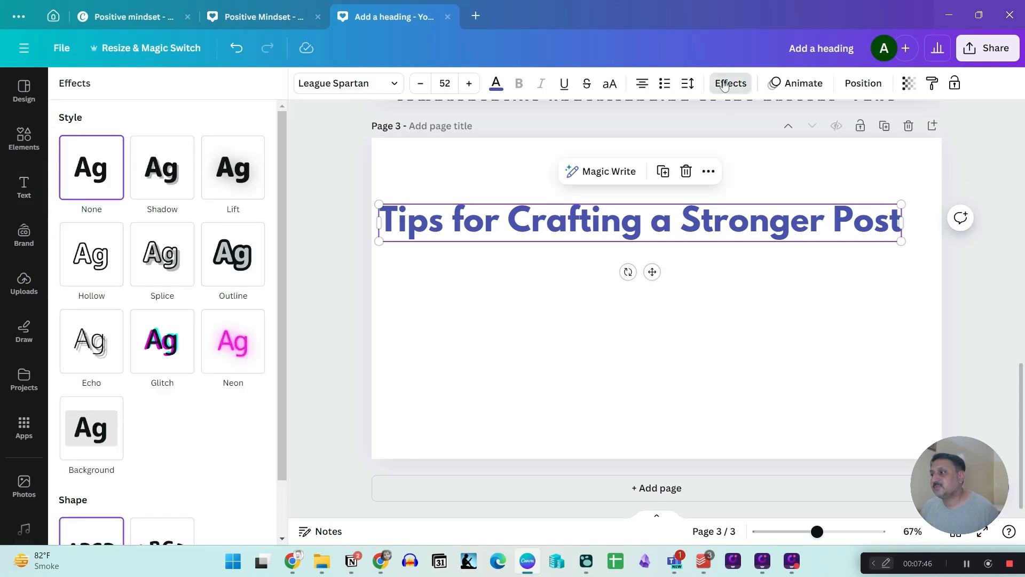
left_click(227, 177)
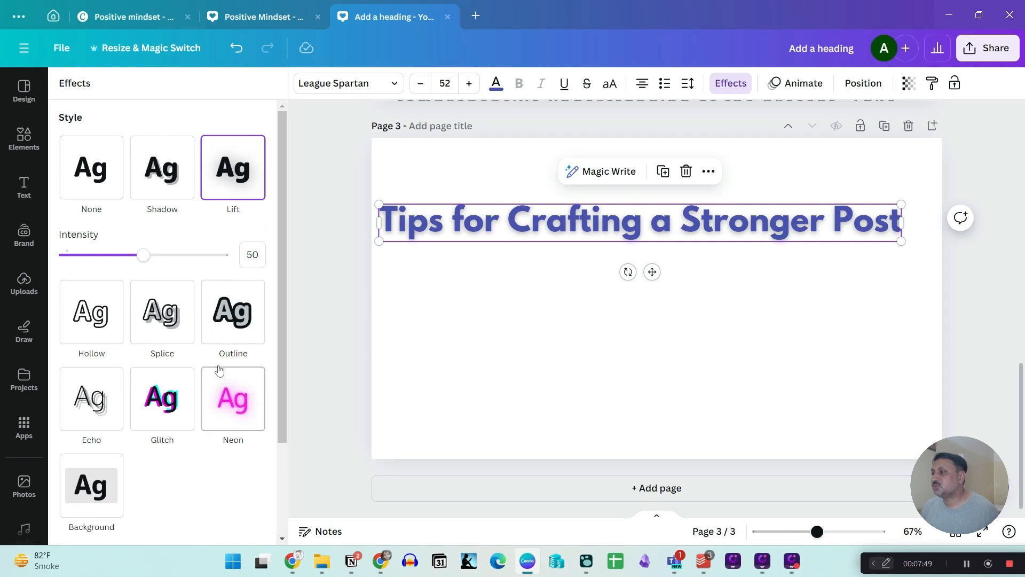
left_click(226, 325)
scroll(56, 253, "down", 1)
mouse_move(110, 280)
left_mouse_down()
mouse_move(156, 277)
mouse_move(82, 276)
mouse_move(125, 276)
left_mouse_up()
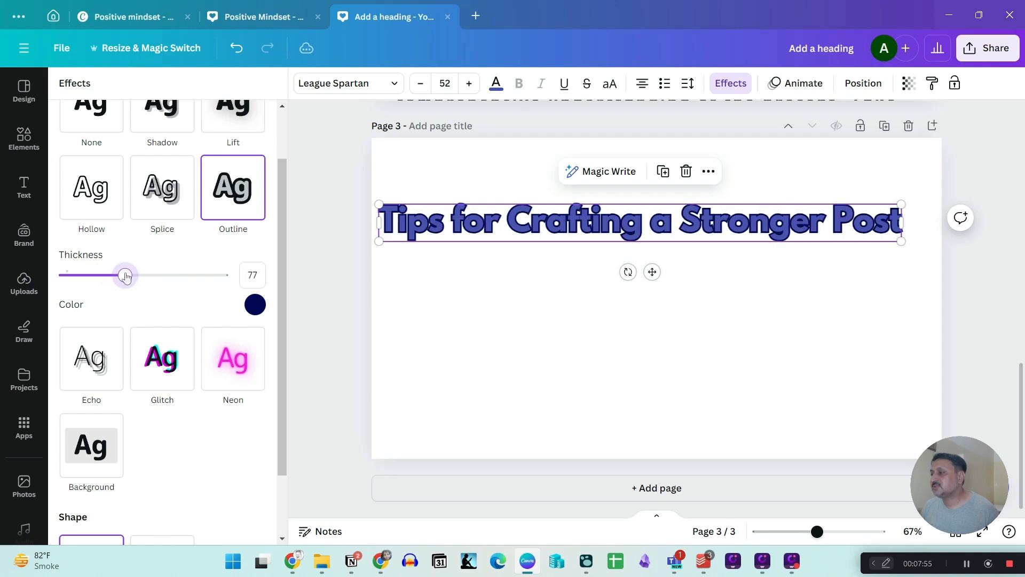
Try magenta for the heading's outline color and change it to red
left_click(253, 307)
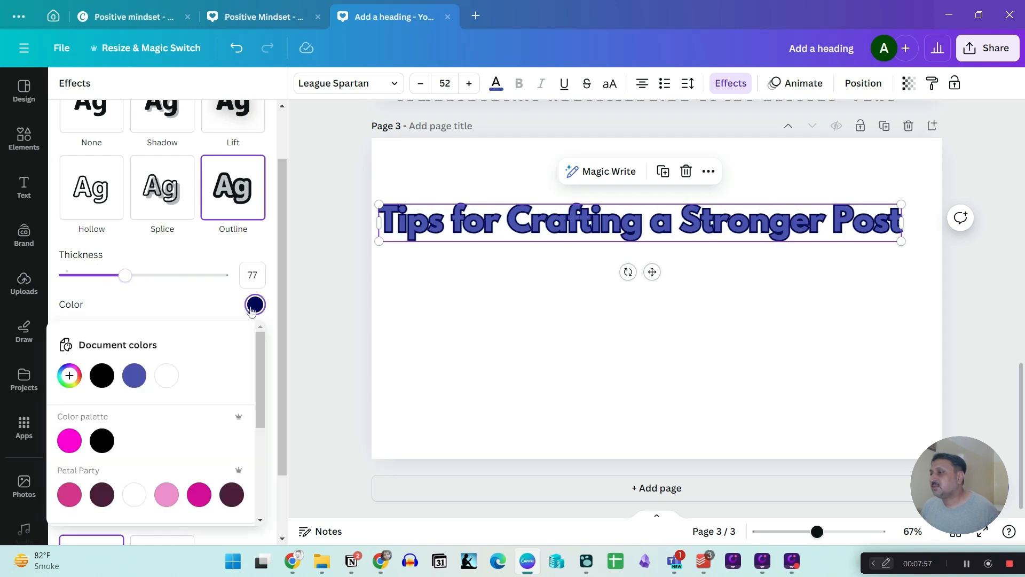
left_click(253, 311)
left_click(253, 311)
left_click(205, 496)
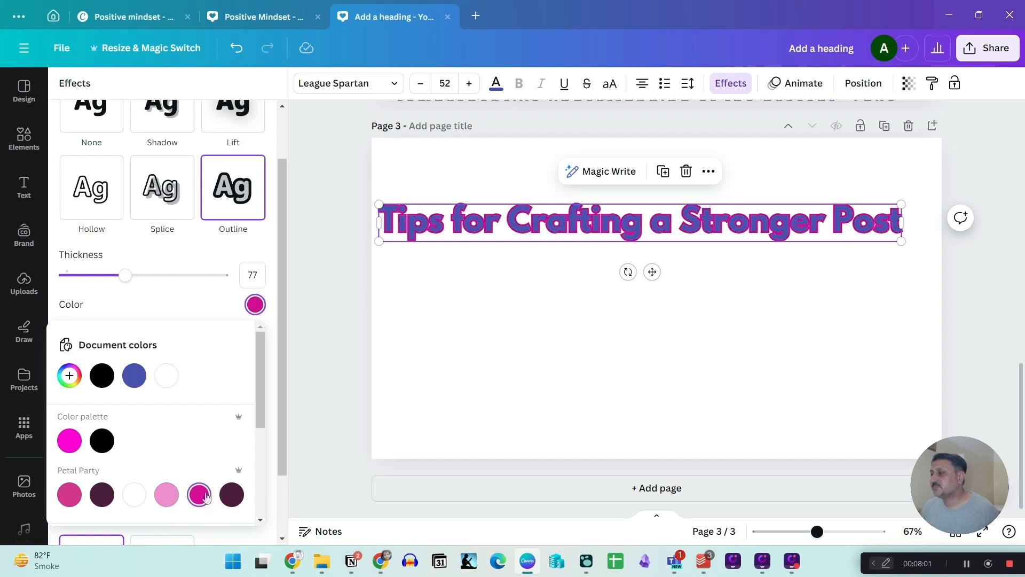
scroll(176, 470, "down", 3)
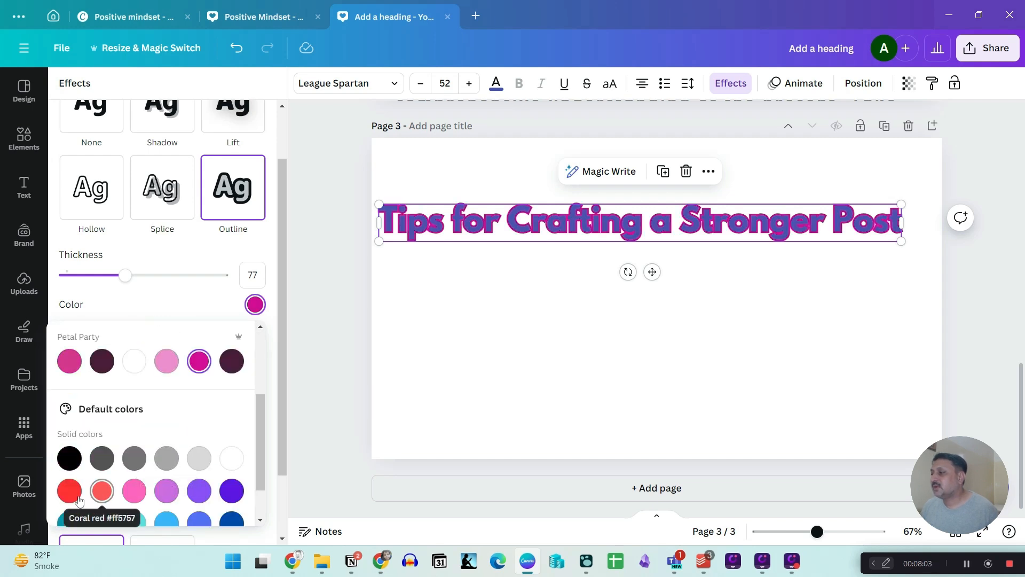
left_click(69, 492)
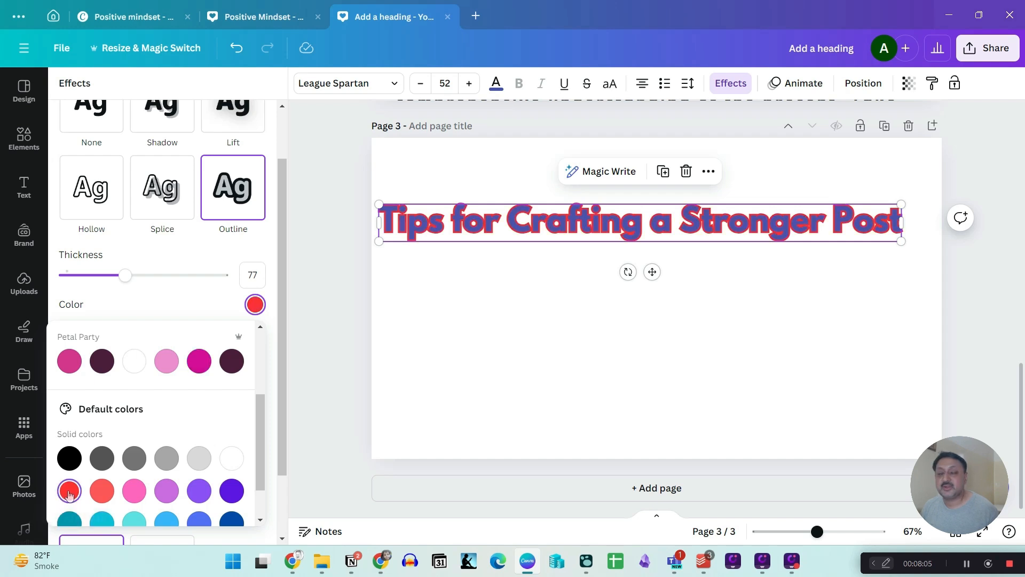
Try the Splice and Hollow styles on the heading, and preview the Curve shape before resetting the shape to None
left_click(155, 194)
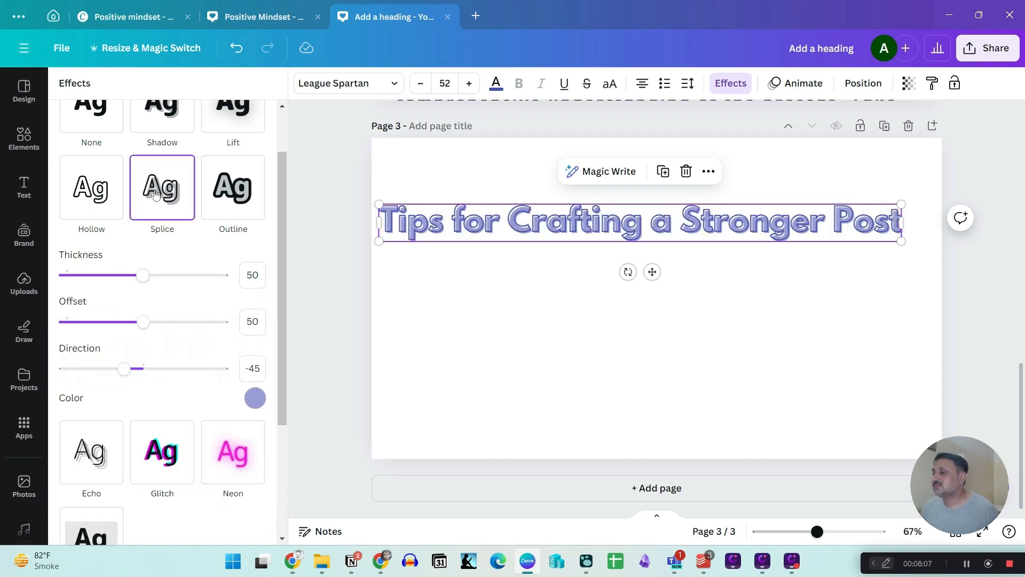
left_click(84, 196)
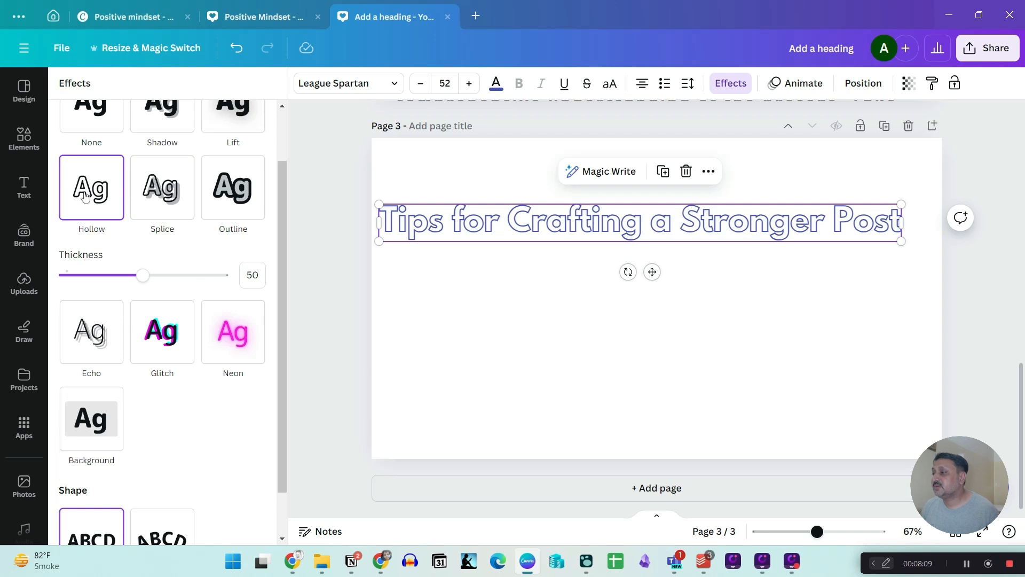
scroll(204, 381, "down", 2)
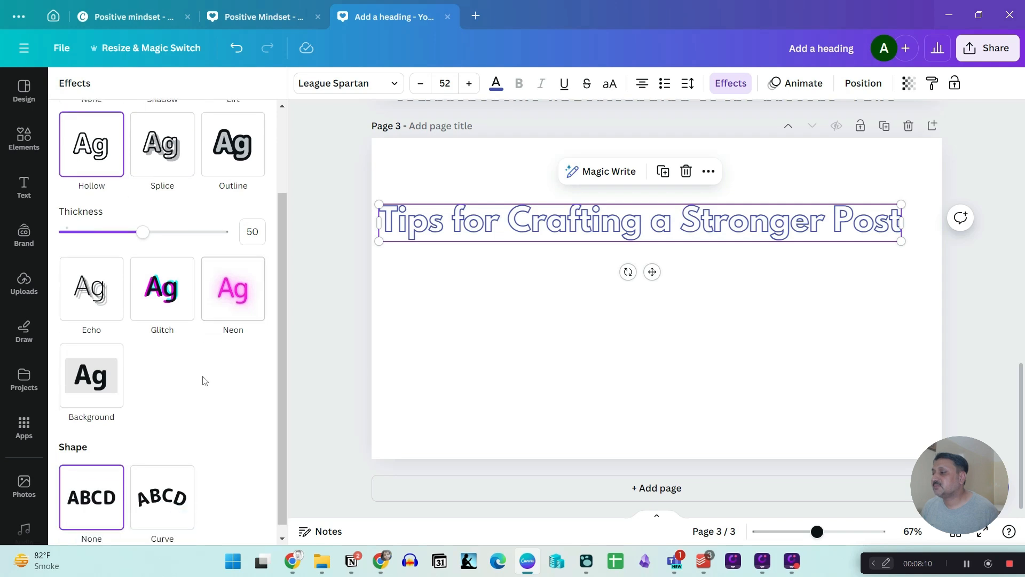
left_click(164, 492)
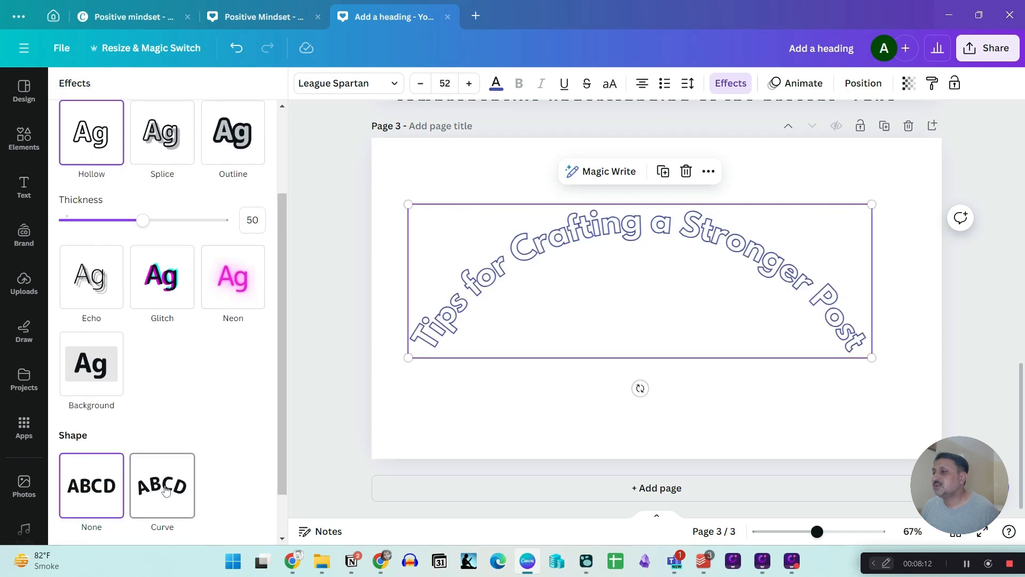
left_click(94, 512)
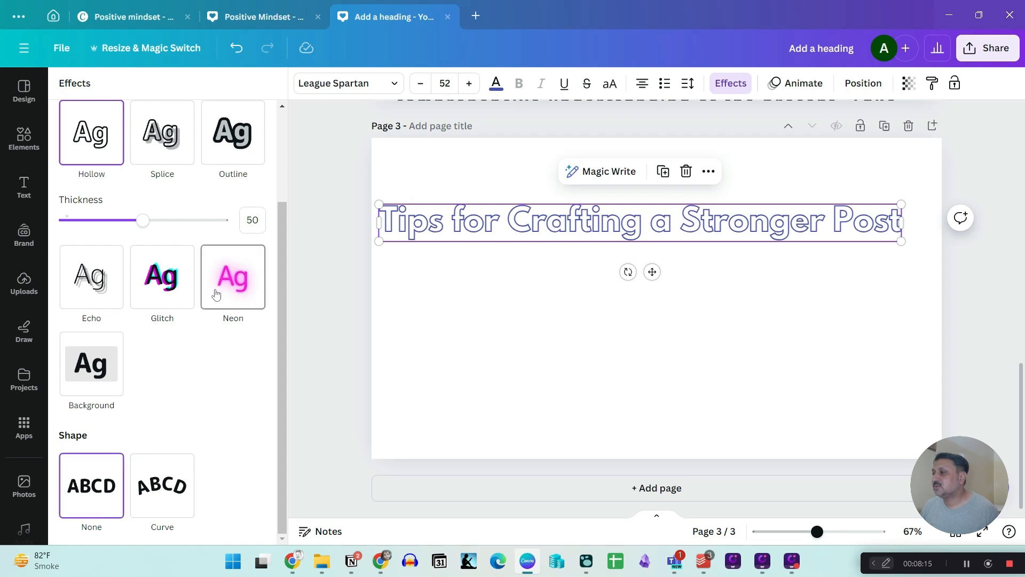
Try a Shadow effect on the page 3 heading with the shadow color set to red
scroll(222, 283, "up", 3)
left_click(173, 178)
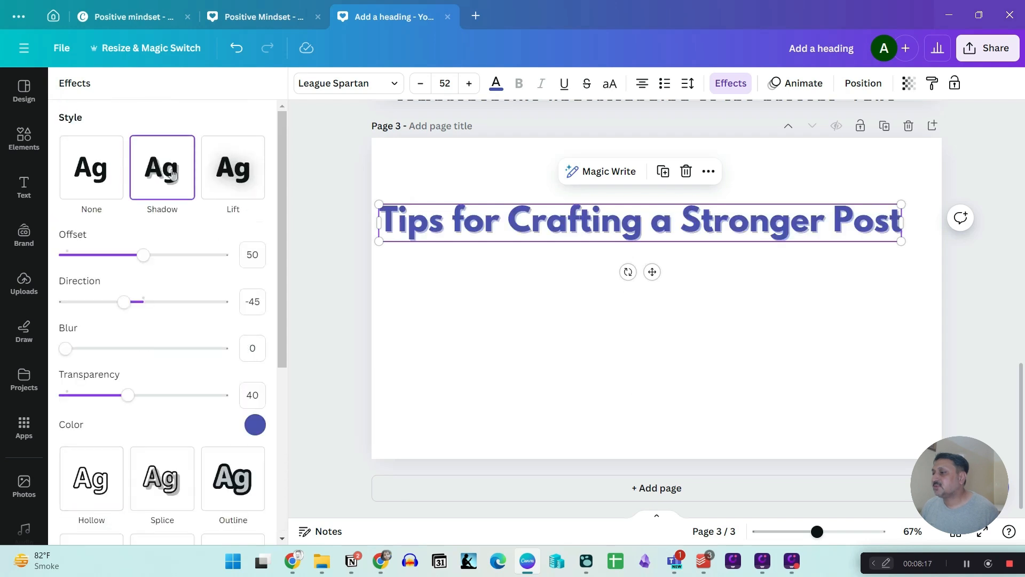
left_click(254, 424)
scroll(146, 288, "down", 4)
left_click(69, 323)
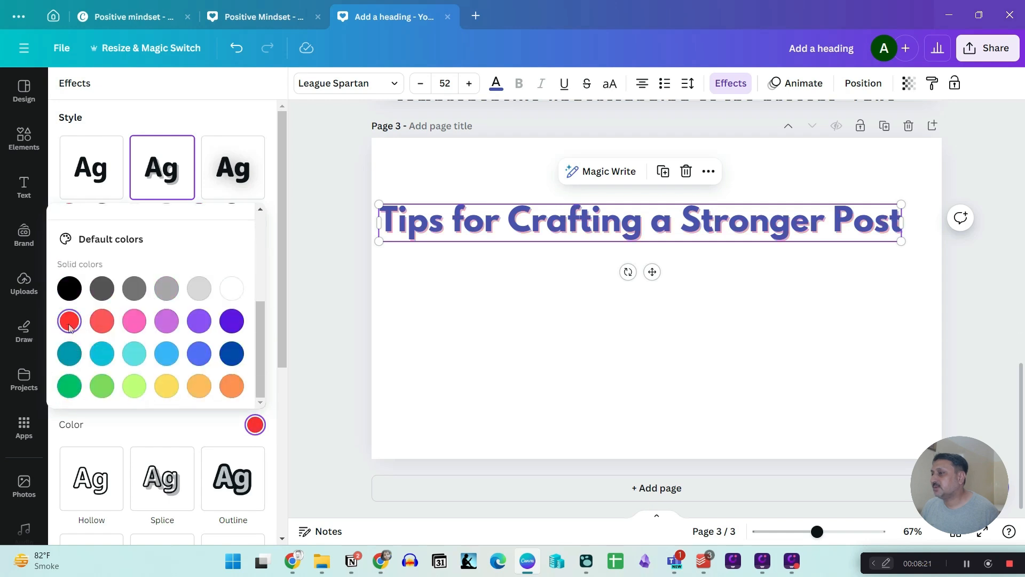
left_click(255, 424)
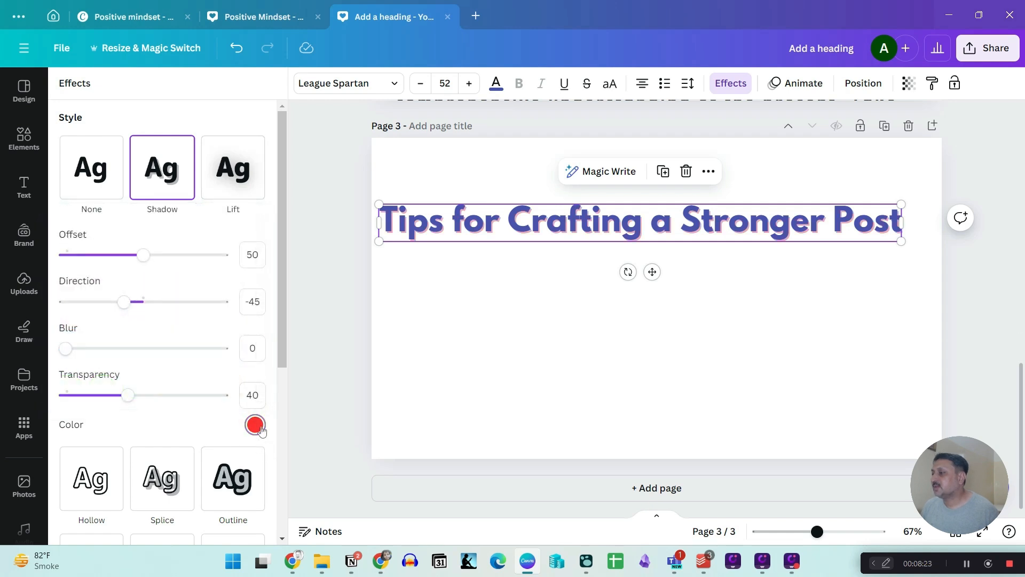
Set the heading shadow's blur to 38 and its direction to -104
left_click_drag(65, 349, 125, 350)
left_click_drag(122, 306, 89, 306)
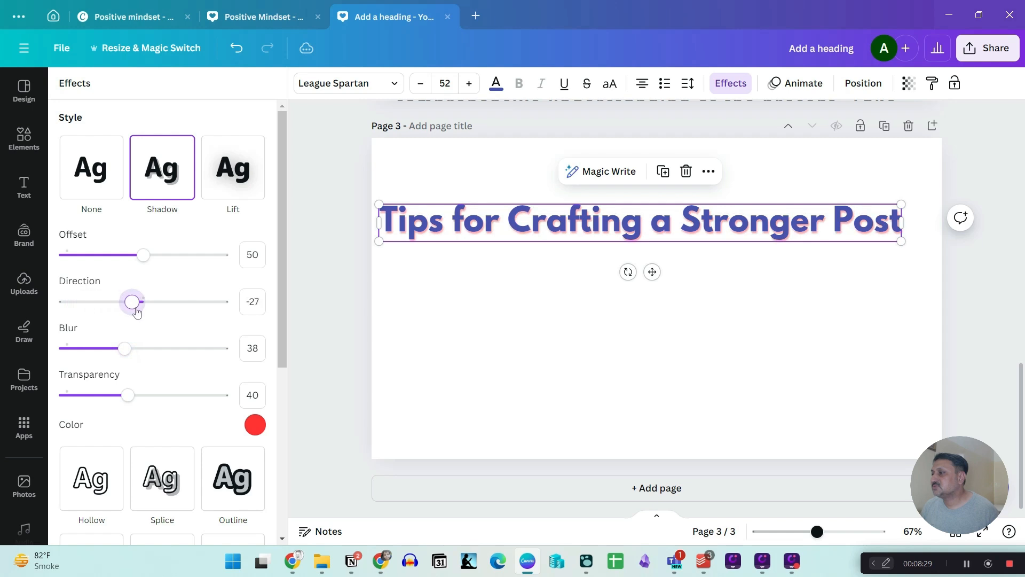
left_click_drag(165, 313, 100, 308)
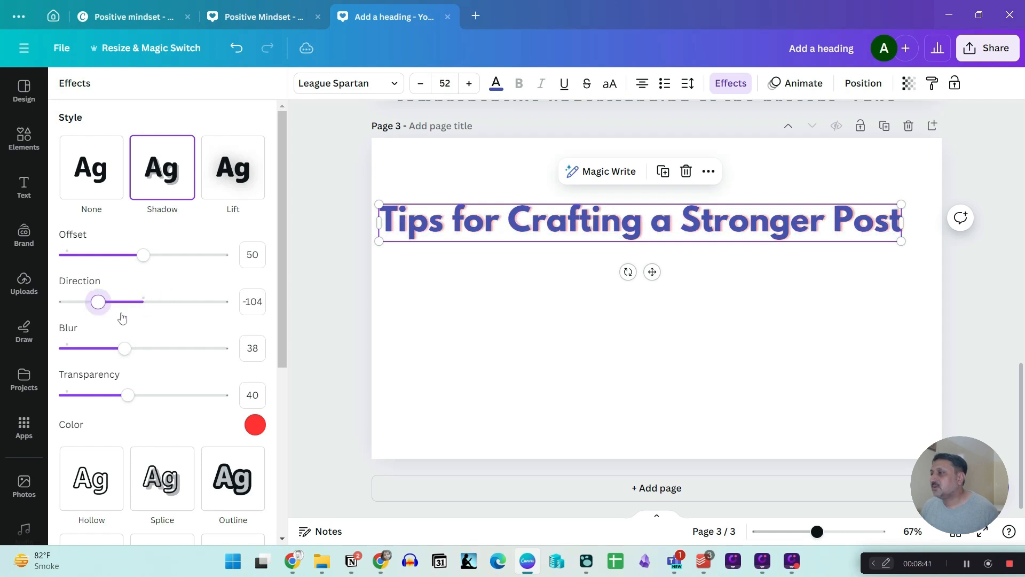
Apply the Lift effect to the page 3 heading and open its text animation options
left_click(252, 173)
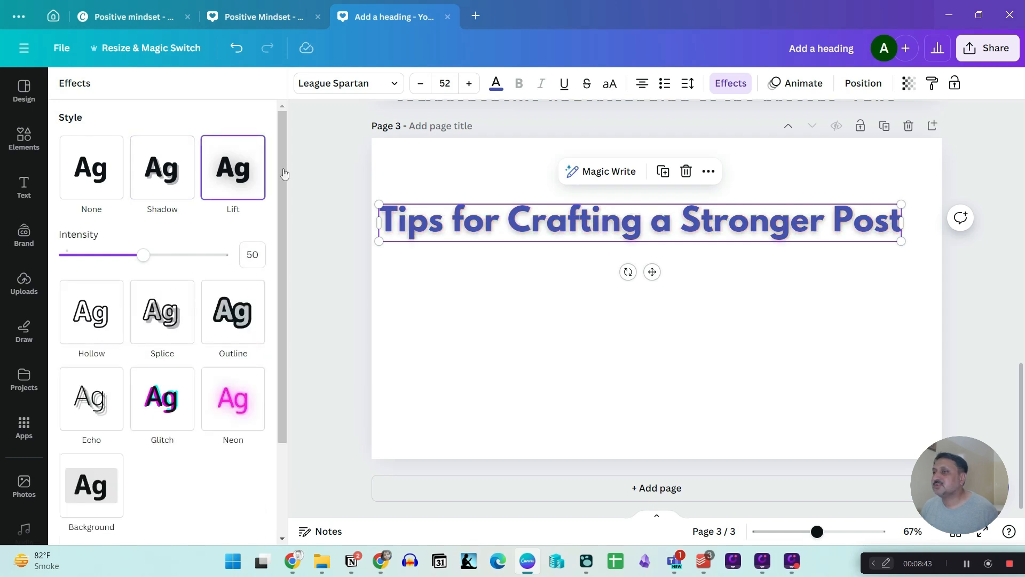
left_click(795, 83)
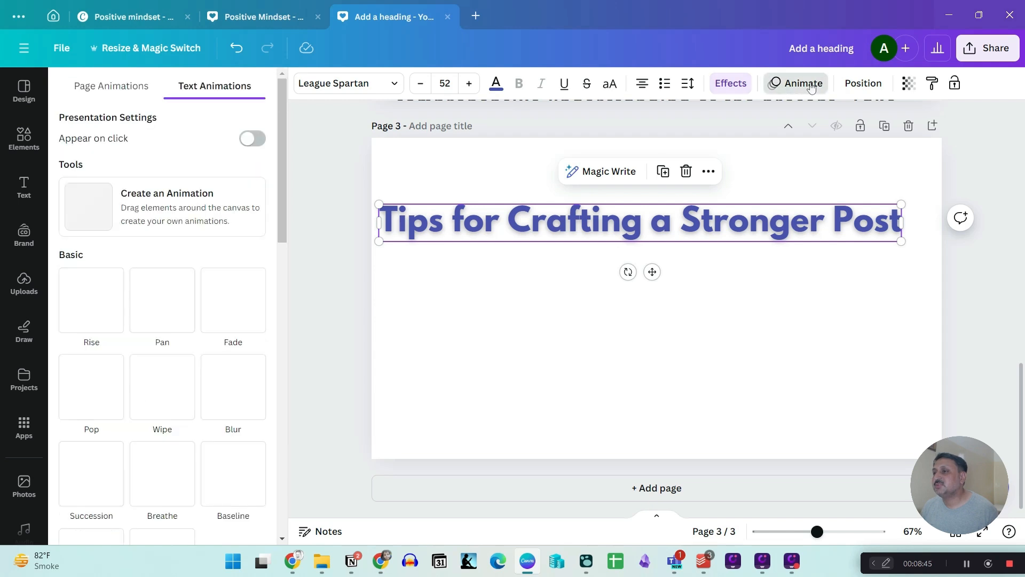